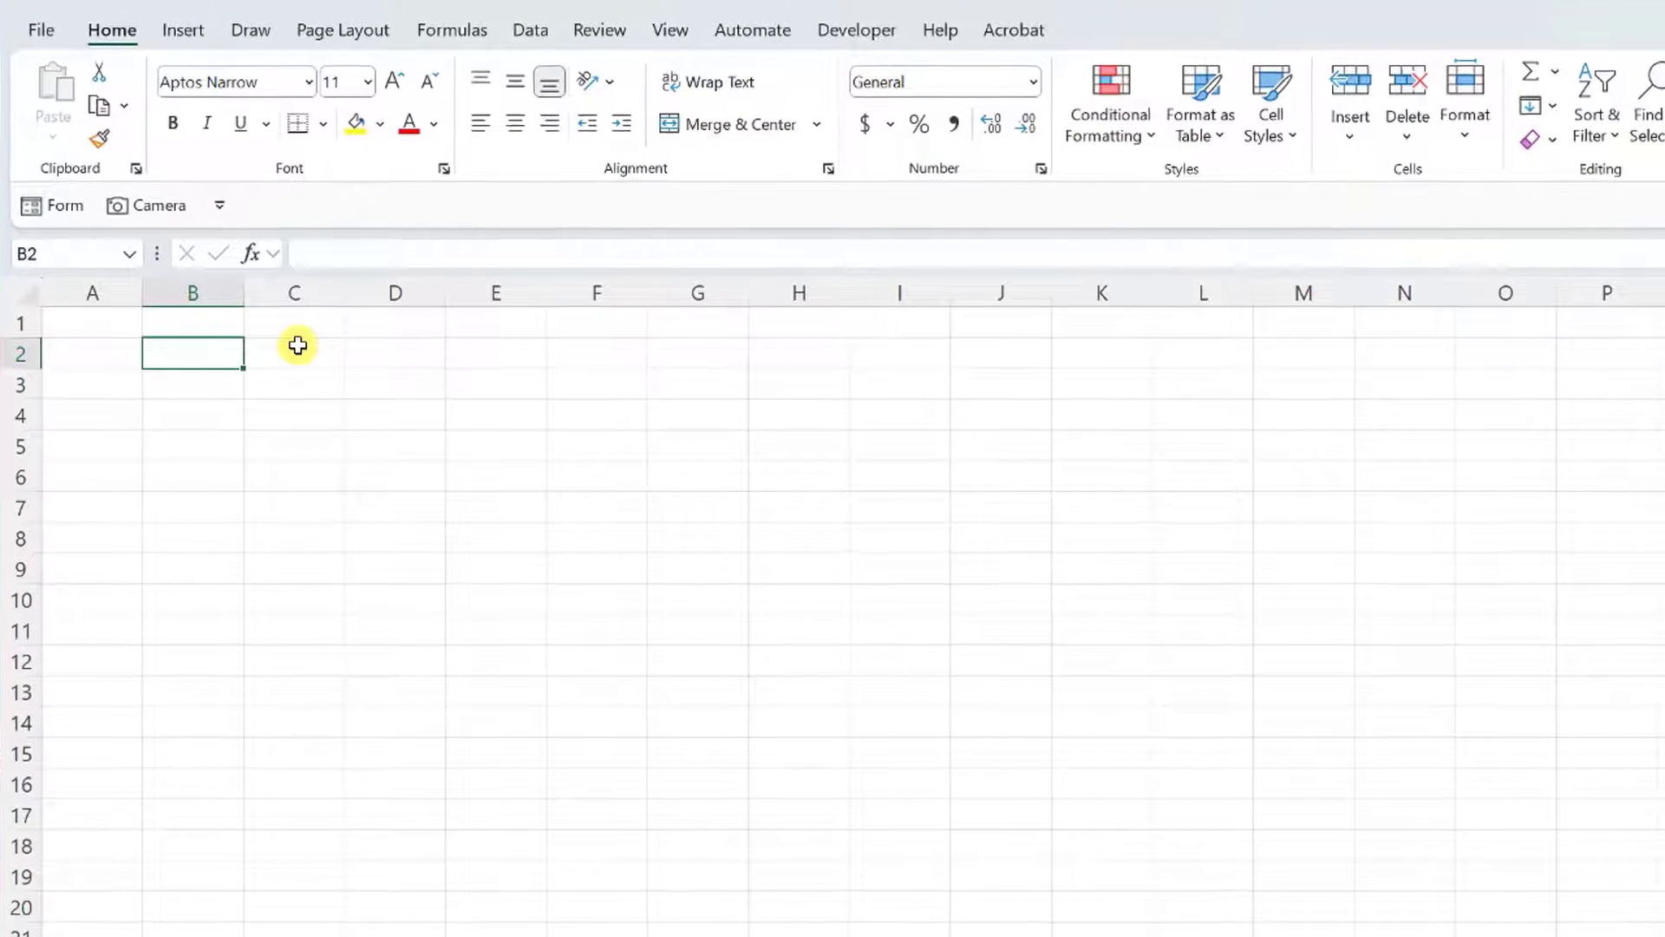
# Step: Enter 1 and 2 in B2:B3, drag-fill them down column B, then undo it
pyautogui.write('1')
pyautogui.press('Return')
pyautogui.write('2')
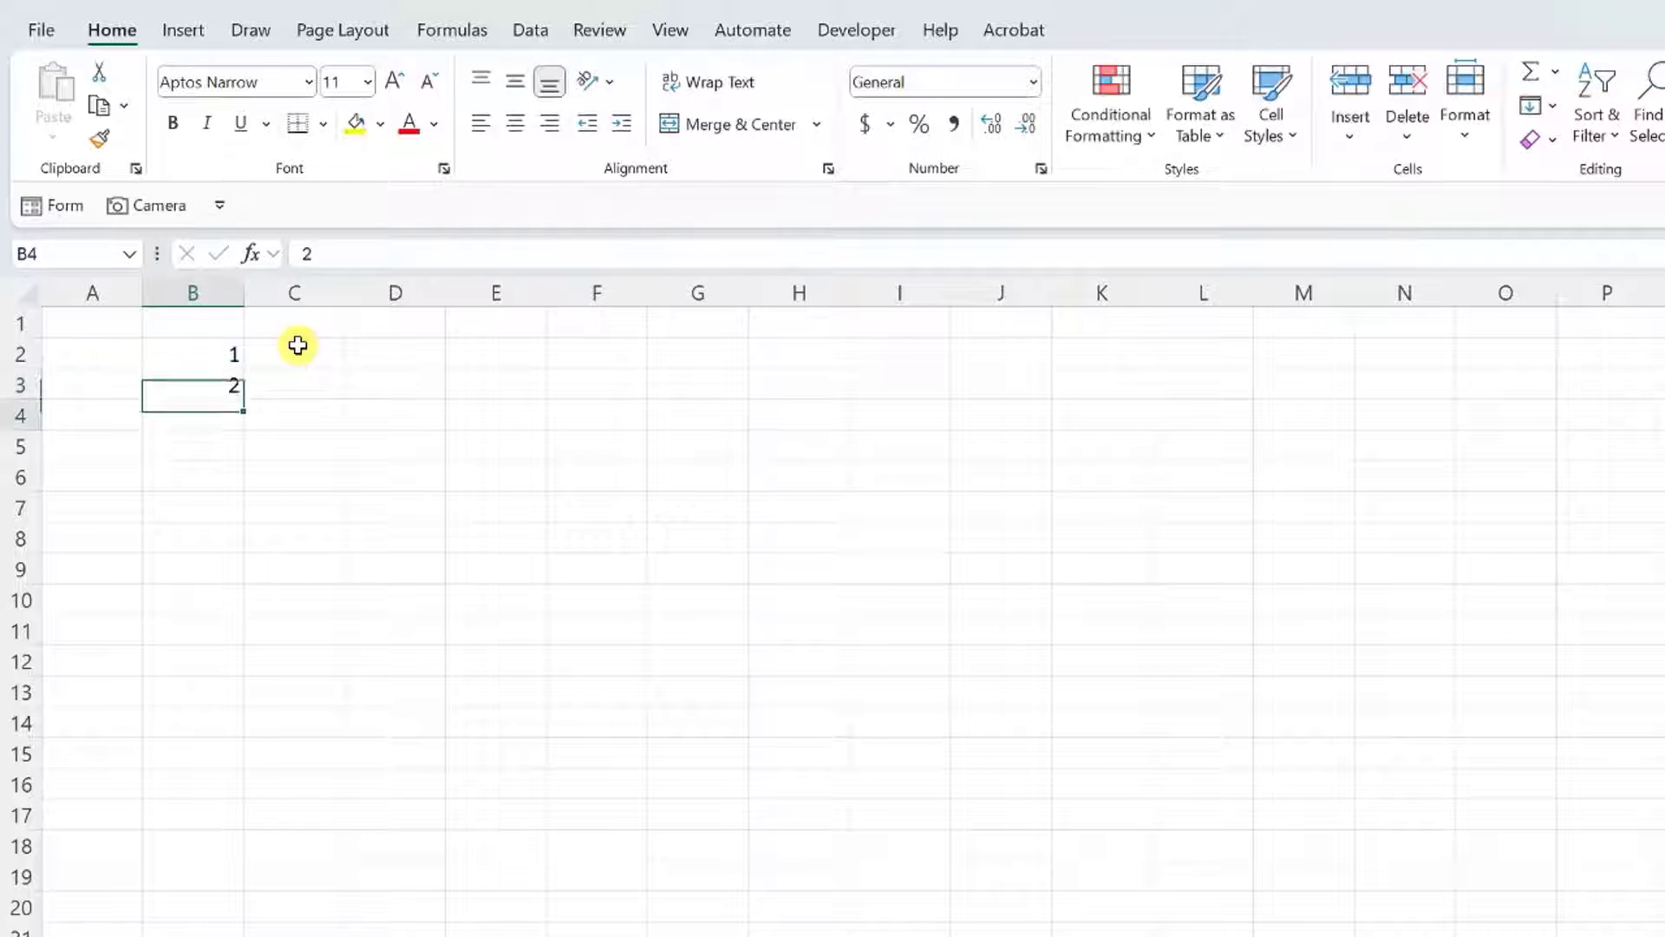
pyautogui.press('Return')
pyautogui.moveTo(210, 360); pyautogui.dragTo(236, 933)
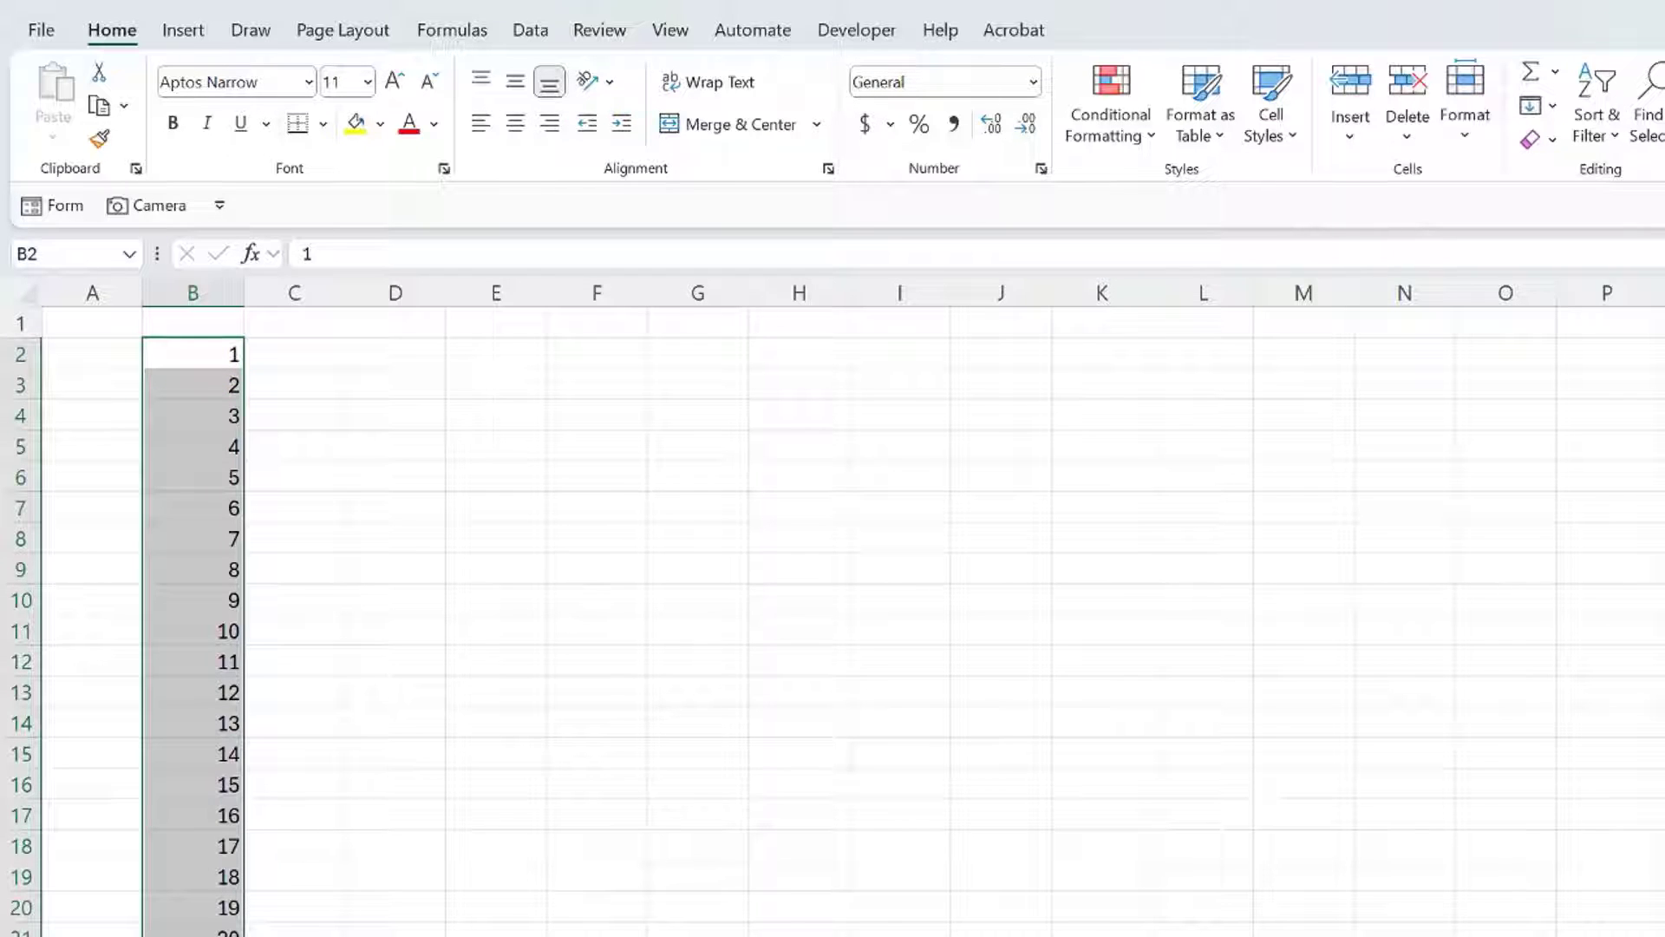
pyautogui.hotkey('ctrl', 'z')
pyautogui.hotkey('ctrl', 'z')
pyautogui.hotkey('ctrl', 'z')
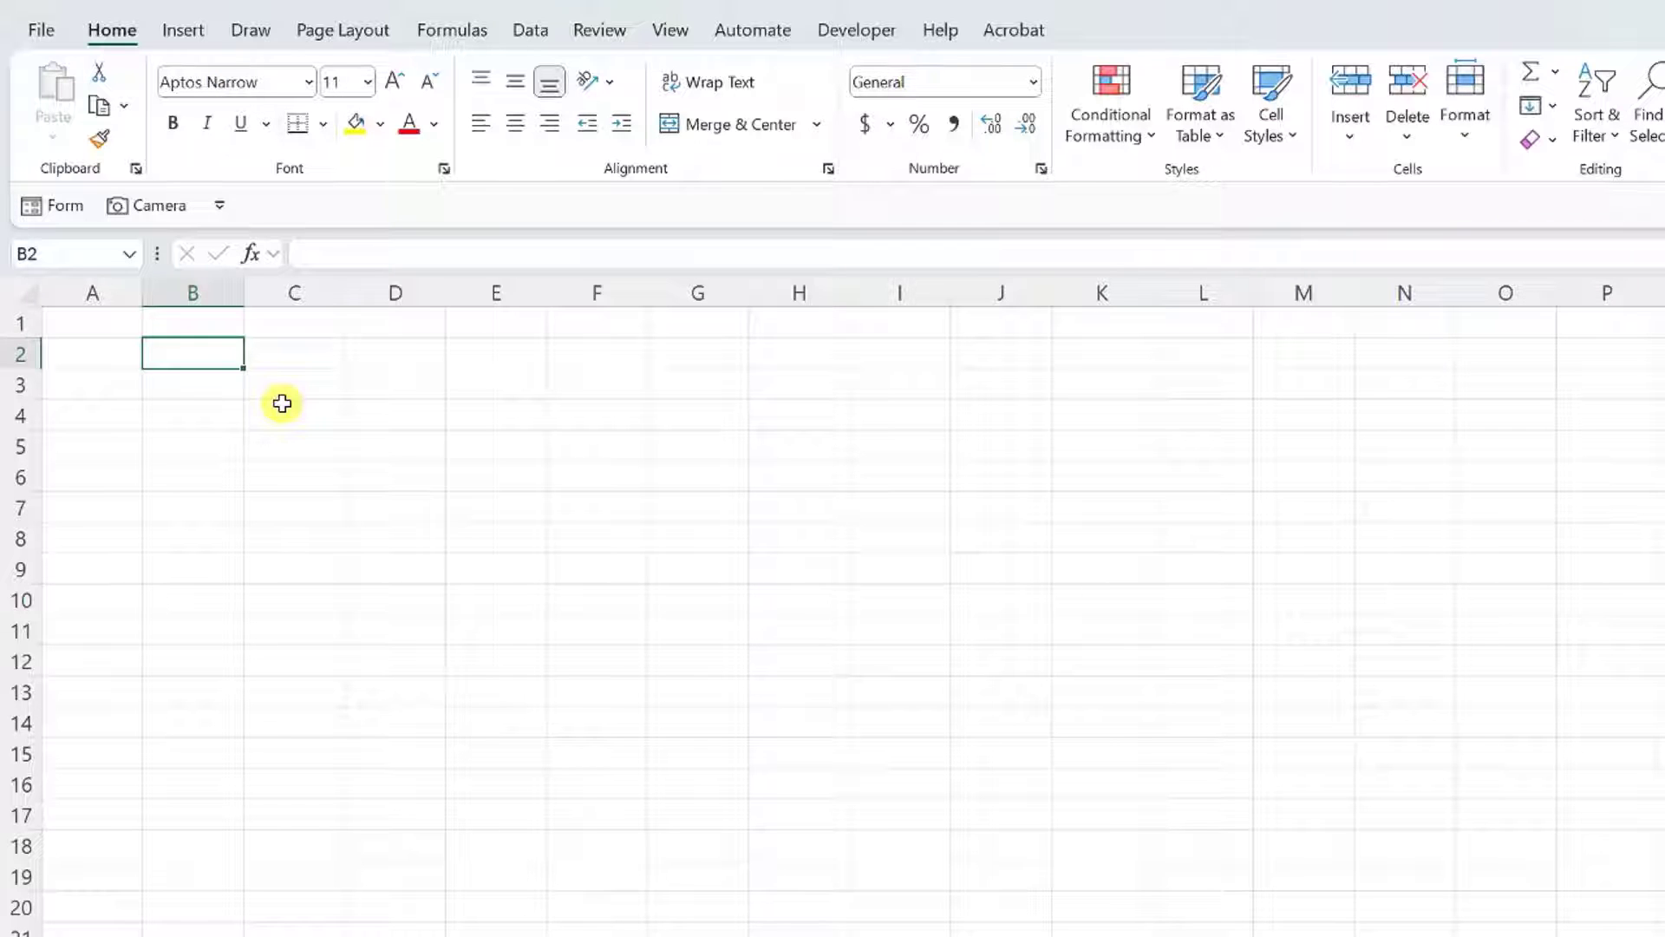
# Step: Enter 1 and 2 in B2:C2, extend the series across row 2, then undo it
pyautogui.write('1')
pyautogui.press('Tab')
pyautogui.write('2')
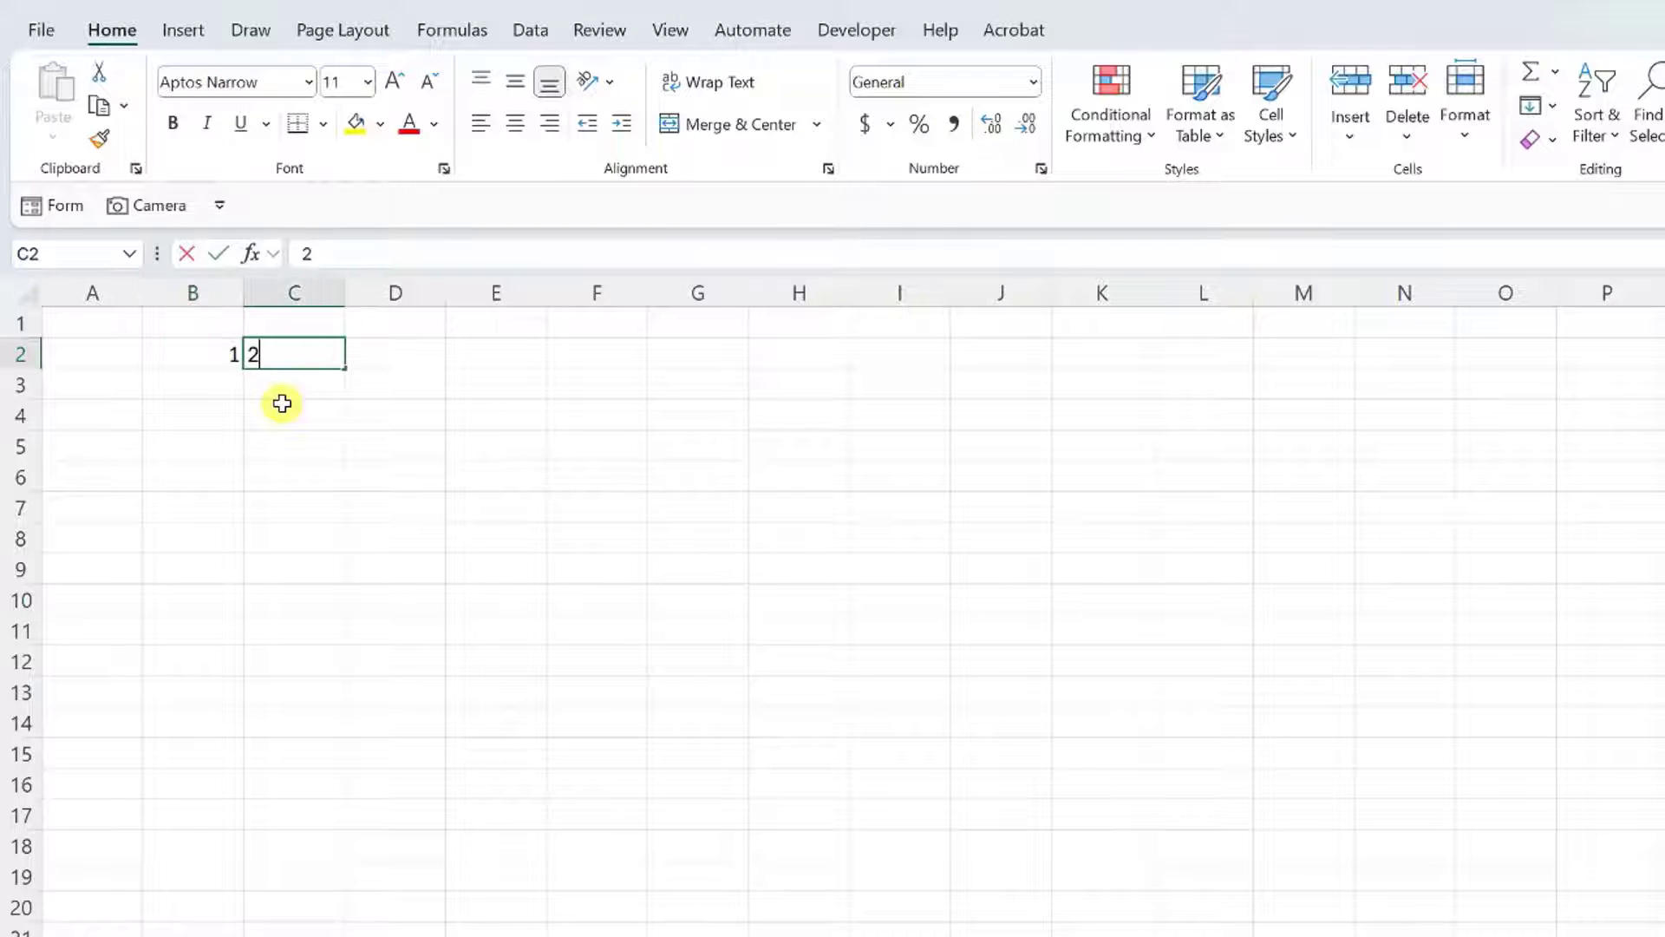
pyautogui.press('Tab')
pyautogui.moveTo(237, 353); pyautogui.dragTo(1613, 383)
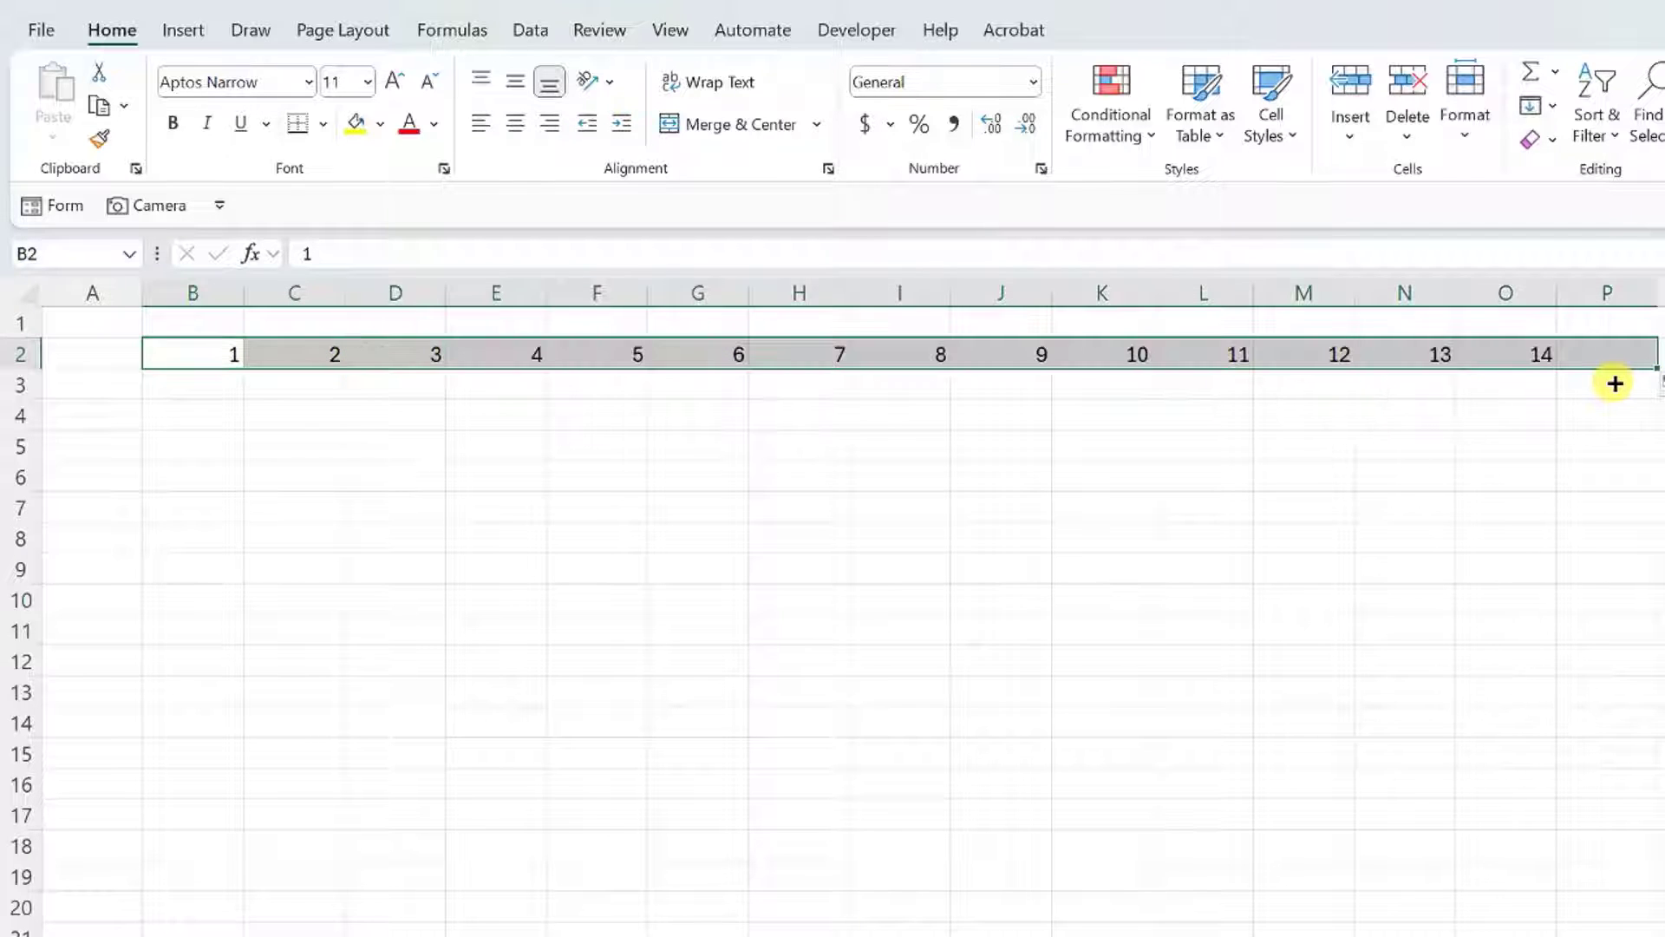
pyautogui.press('Right')
pyautogui.press('Left')
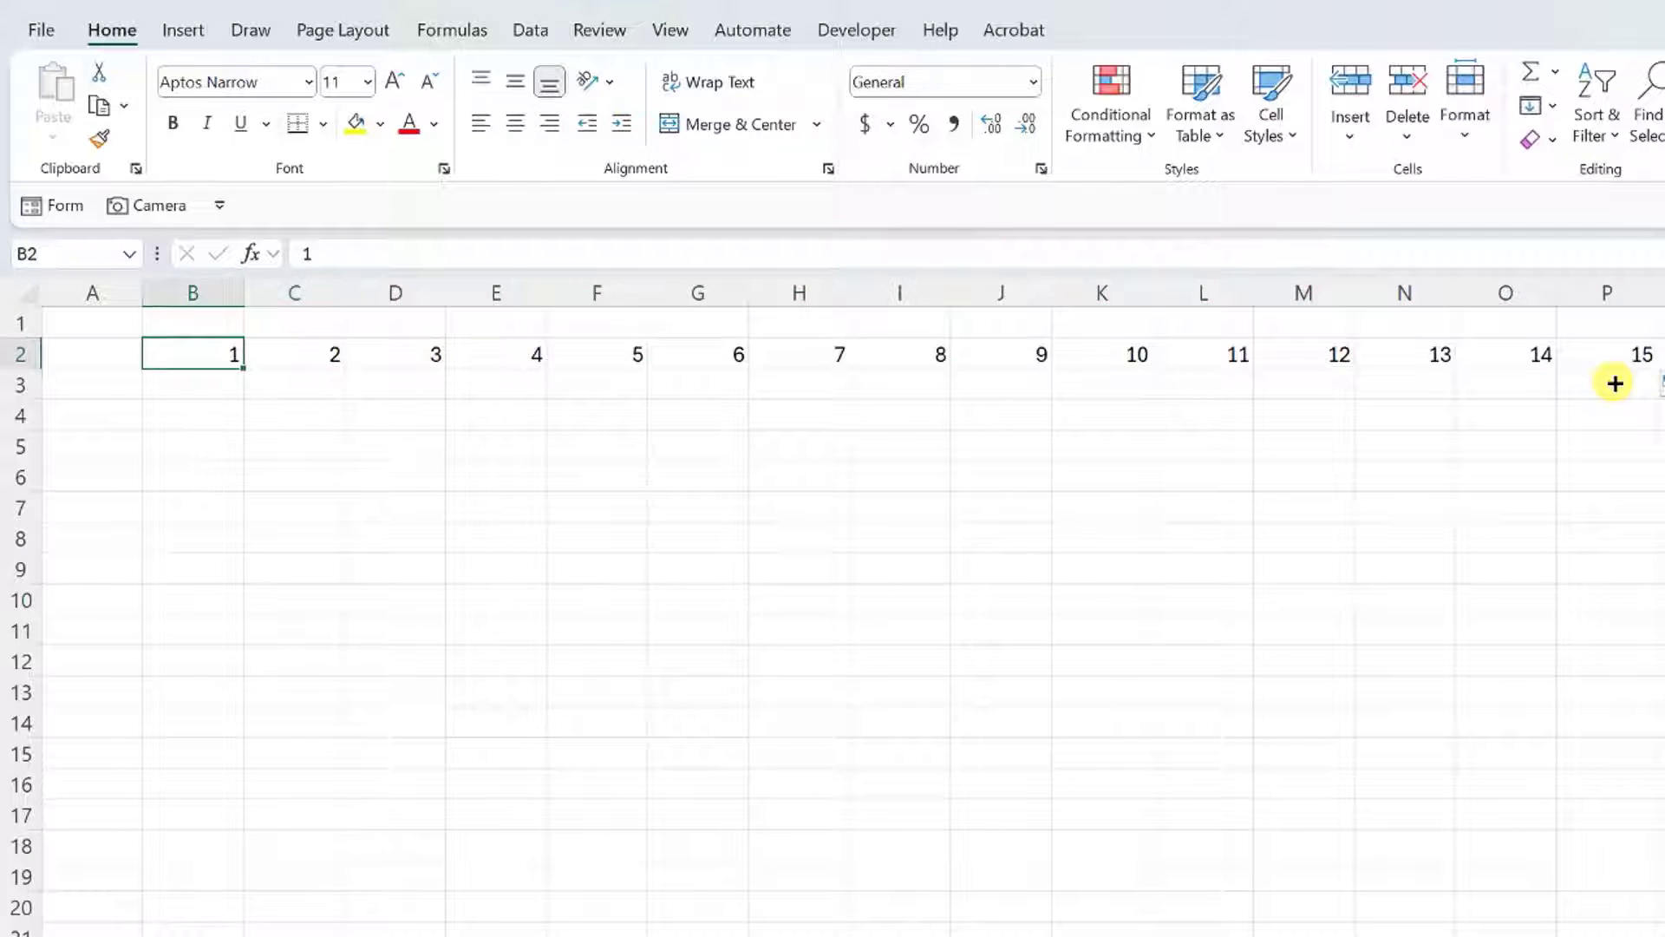
pyautogui.hotkey('ctrl', 'z')
pyautogui.hotkey('ctrl', 'z')
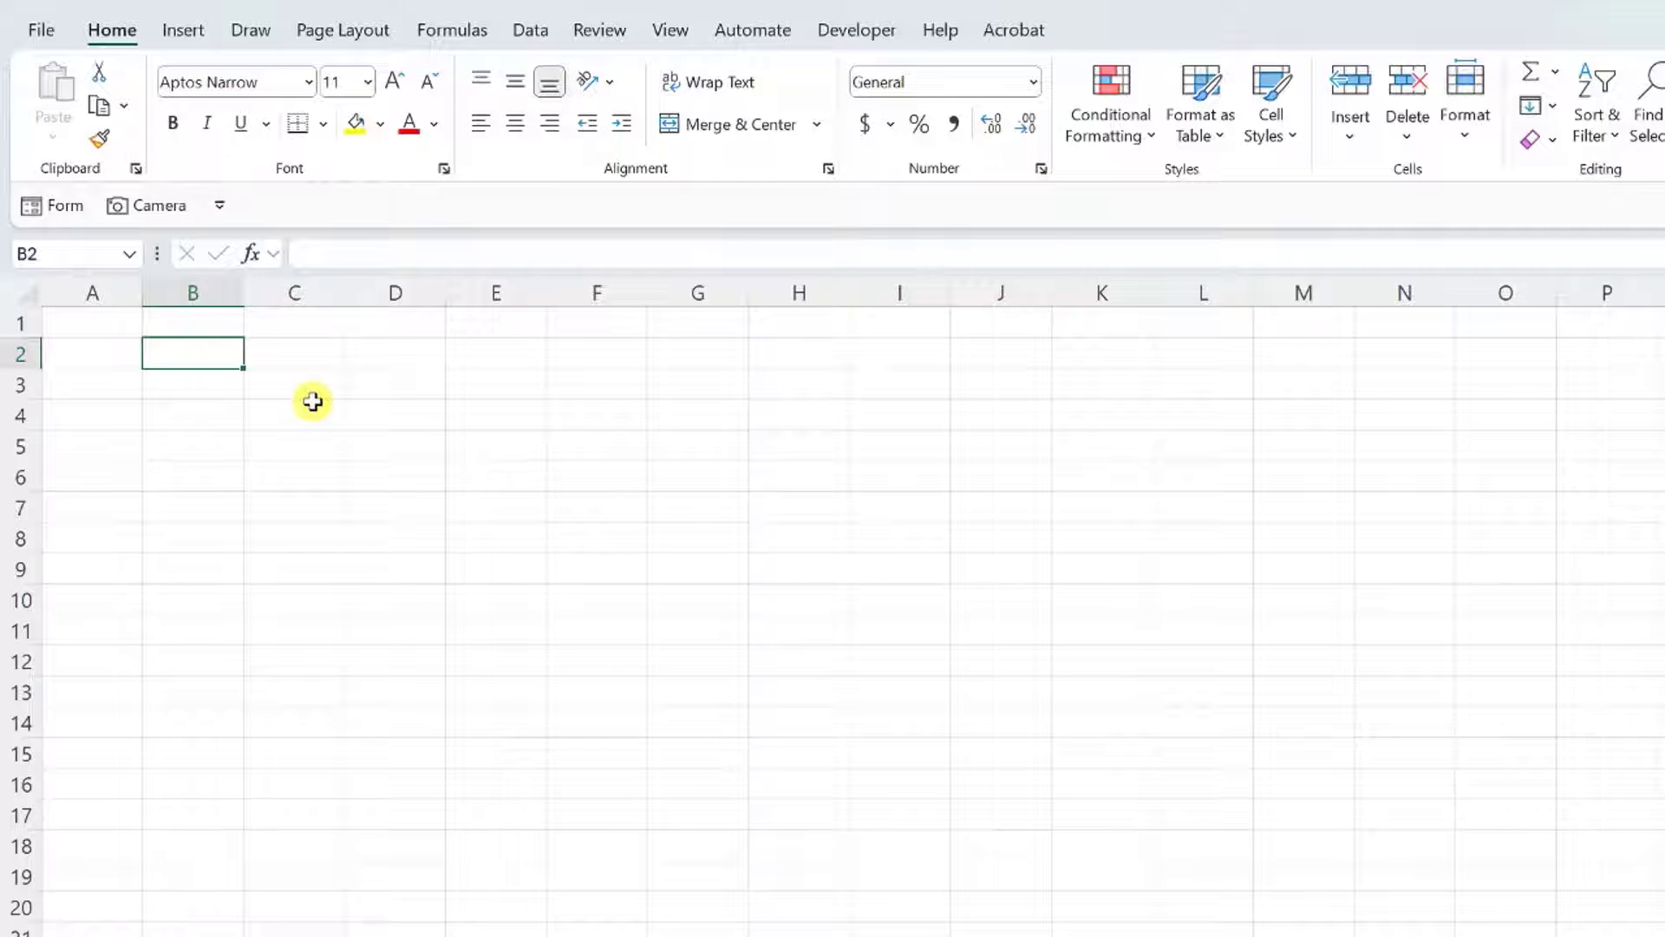
# Step: Enter 1, 3, 5 in B2:B4 and drag-fill them down column B
pyautogui.write('1')
pyautogui.press('Return')
pyautogui.write('3')
pyautogui.press('Return')
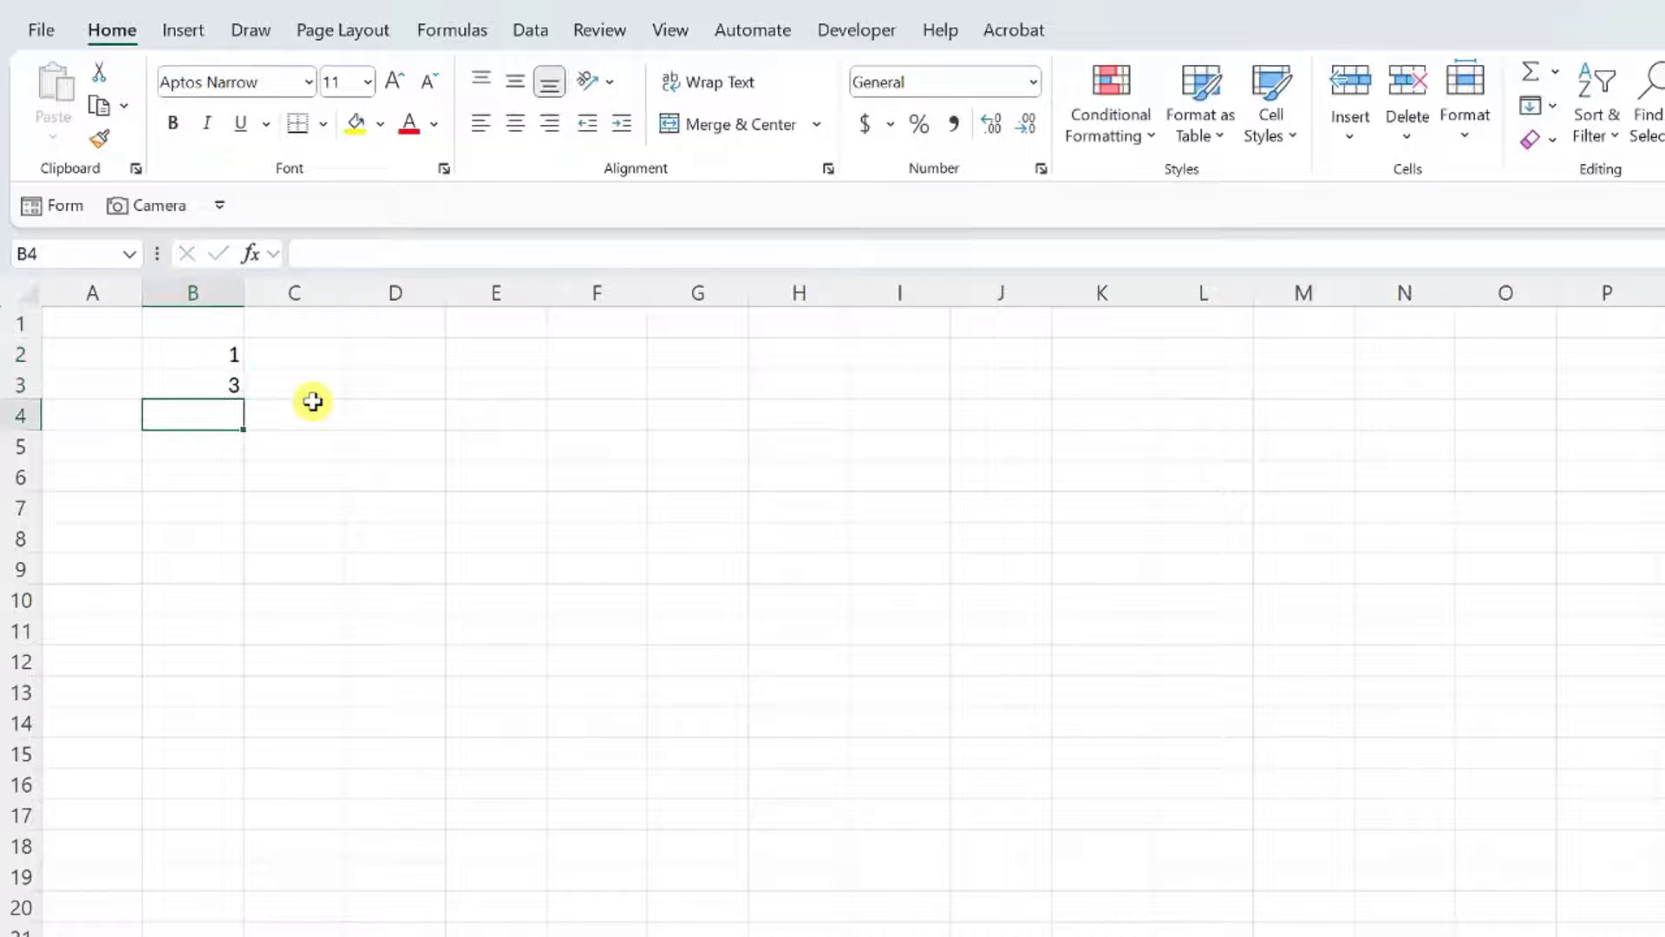
pyautogui.write('5')
pyautogui.press('Return')
pyautogui.moveTo(208, 353); pyautogui.dragTo(245, 928)
pyautogui.click(192, 384)
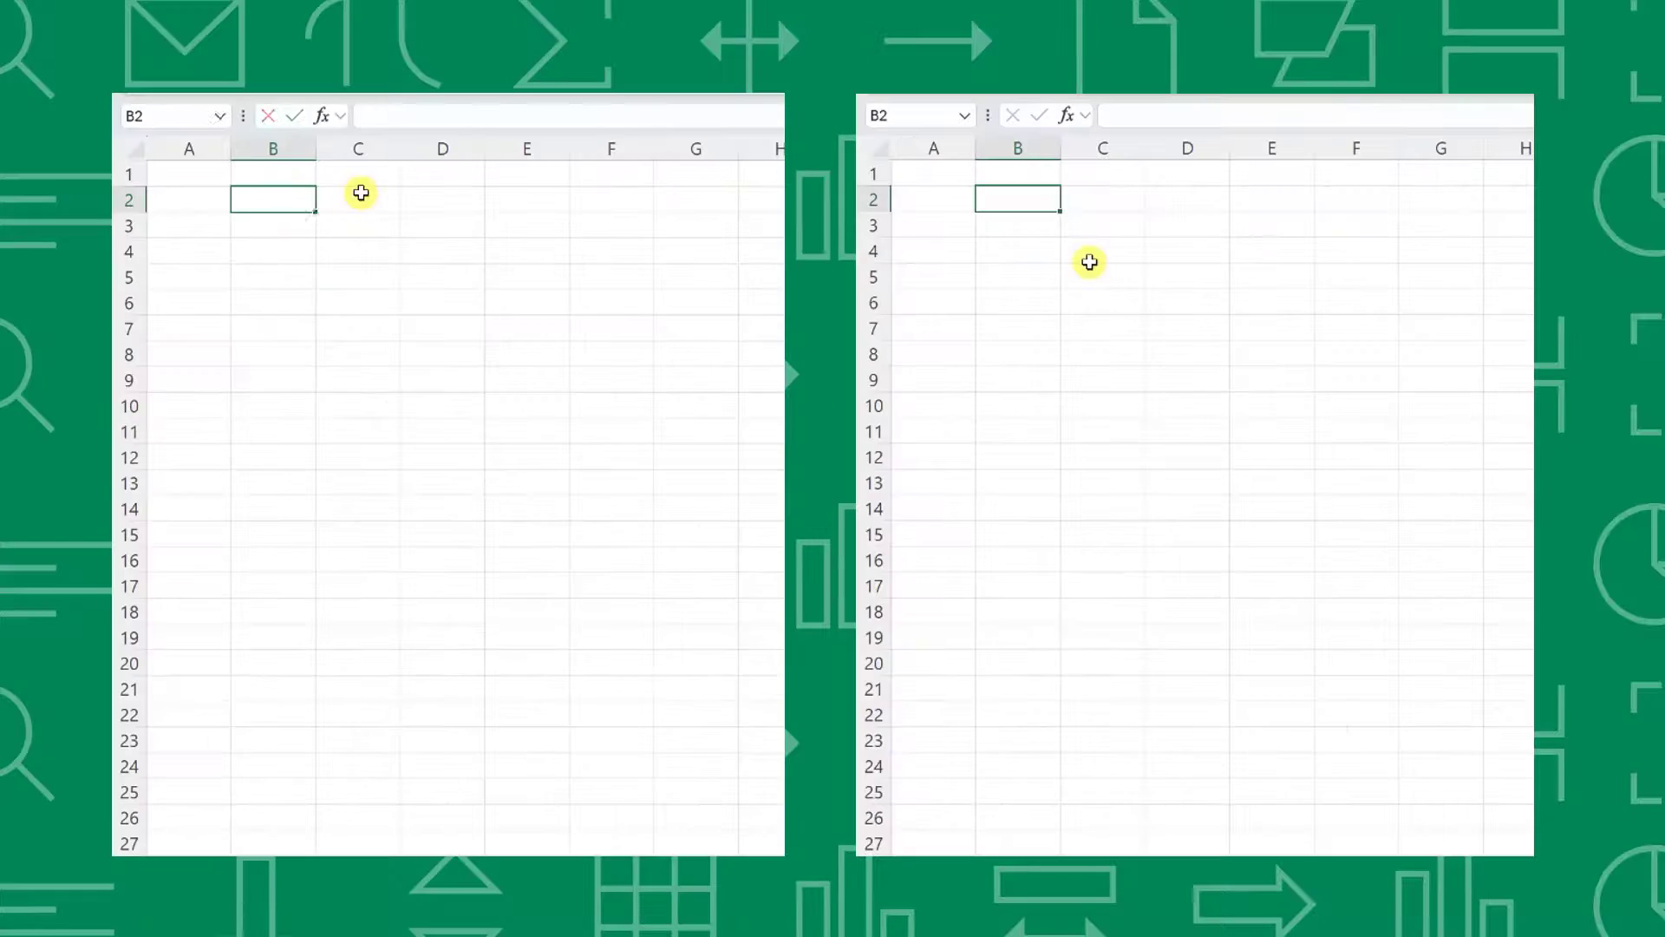
pyautogui.write('1')
pyautogui.press('Return')
pyautogui.write('2')
pyautogui.press('Return')
pyautogui.moveTo(289, 205); pyautogui.dragTo(310, 828)
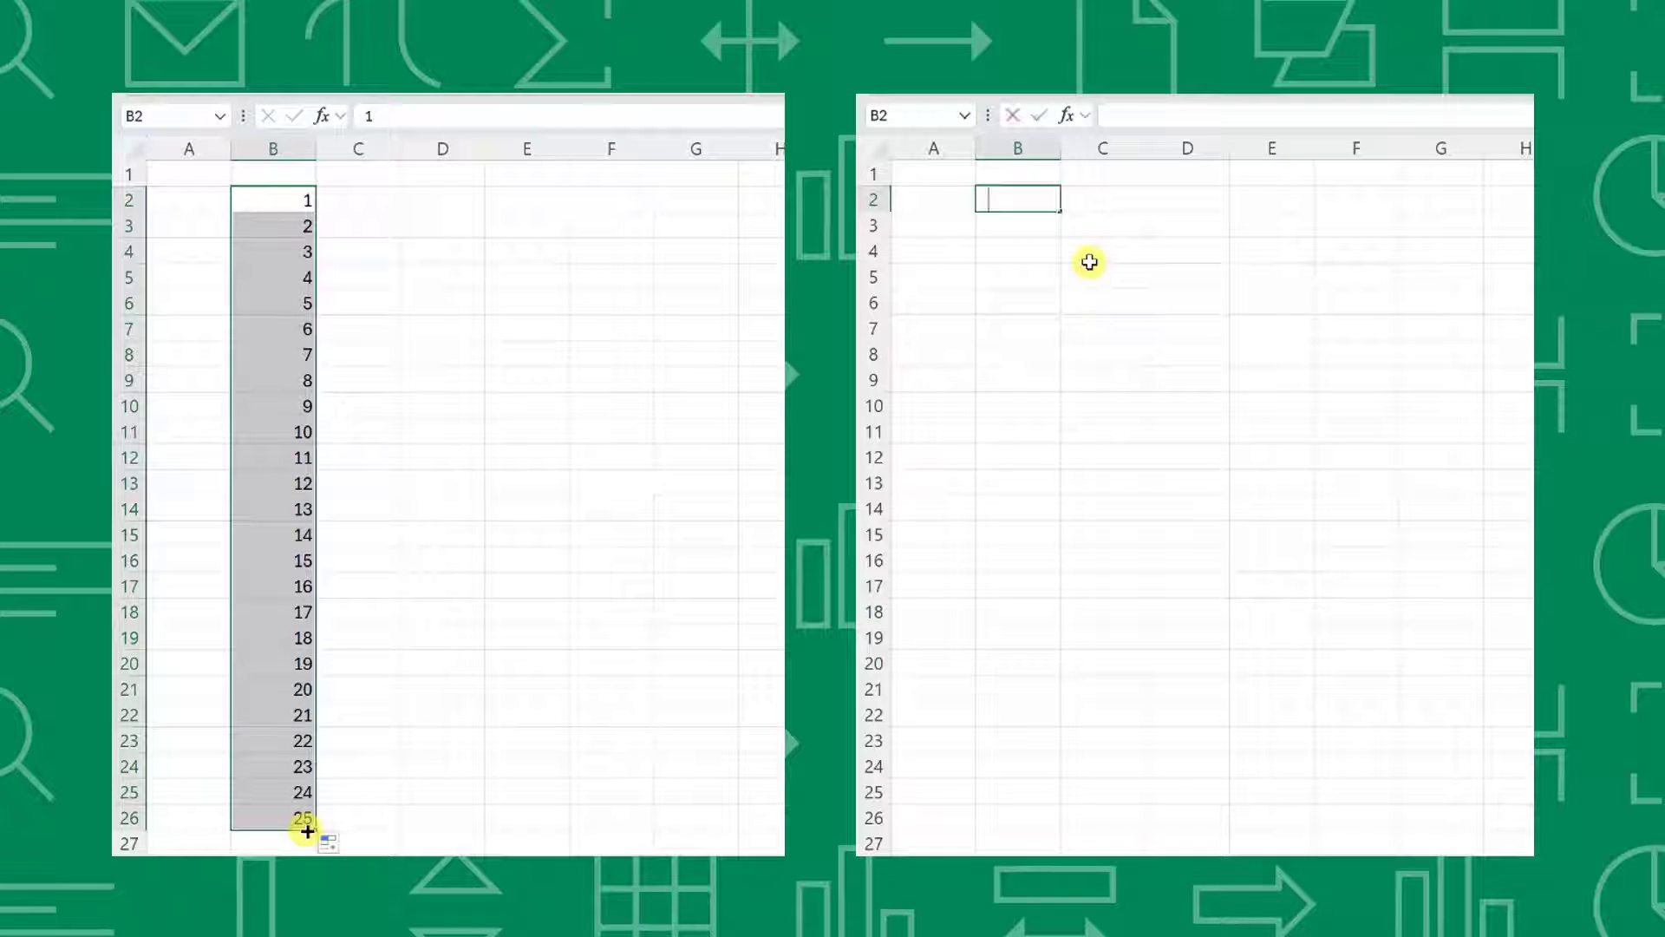
pyautogui.write('1')
pyautogui.press('Return')
pyautogui.write('2')
pyautogui.press('Return')
pyautogui.moveTo(1037, 200)
pyautogui.mouseDown()
pyautogui.moveTo(1053, 223)
pyautogui.moveTo(1054, 850)
pyautogui.mouseUp()
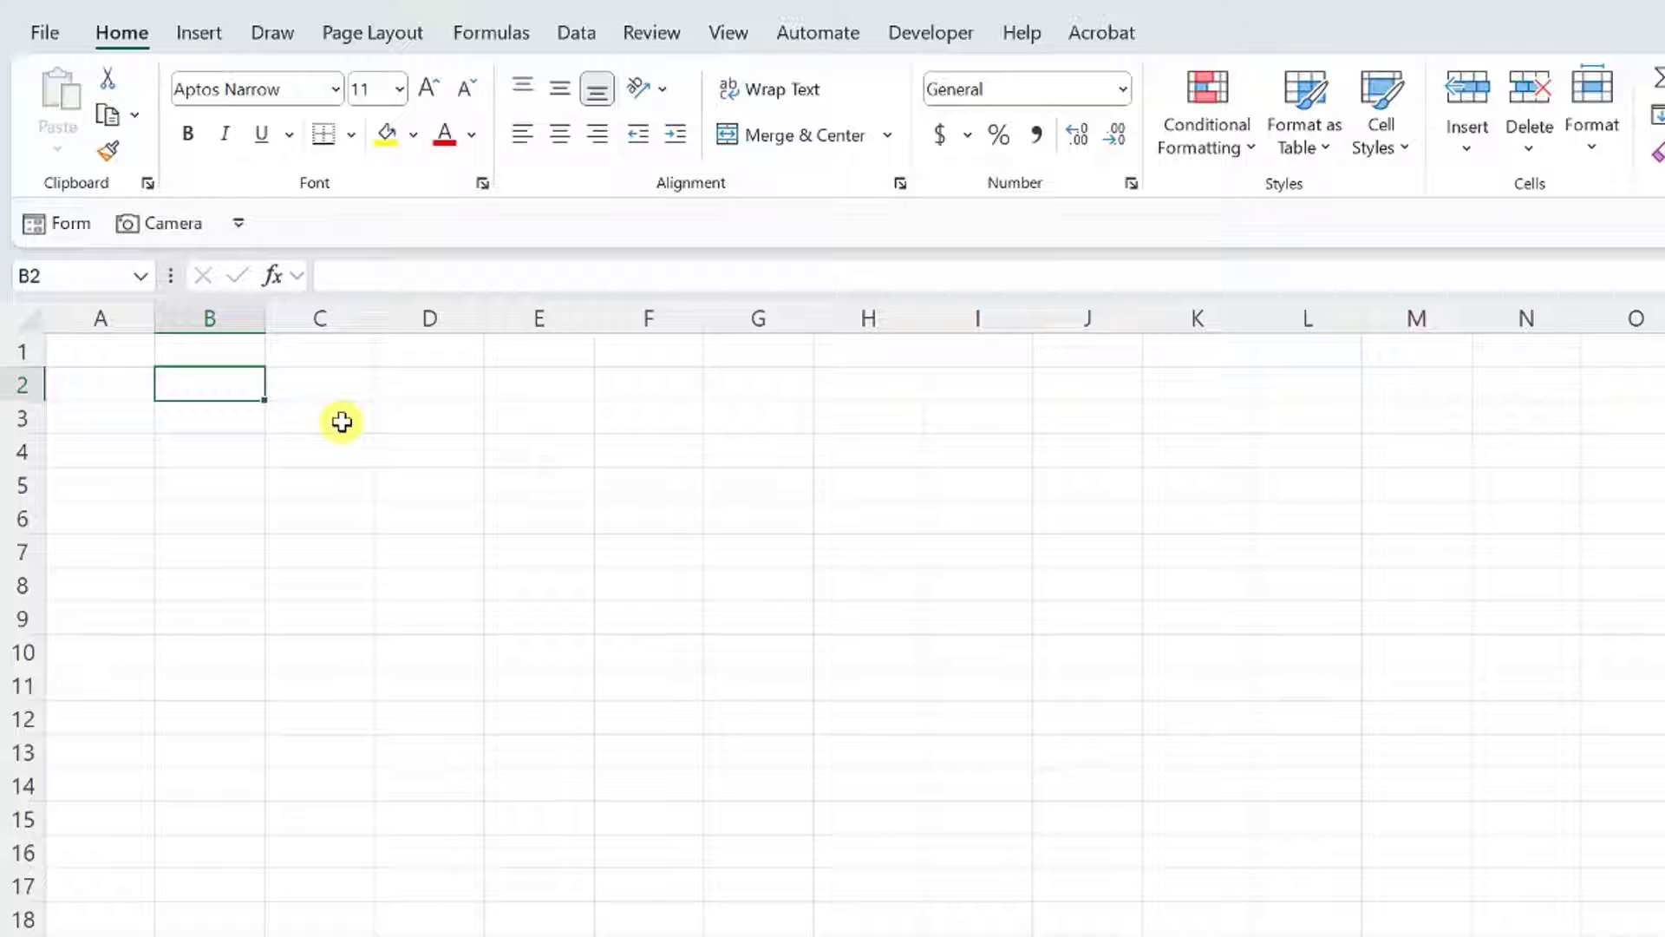
pyautogui.write('=seq')
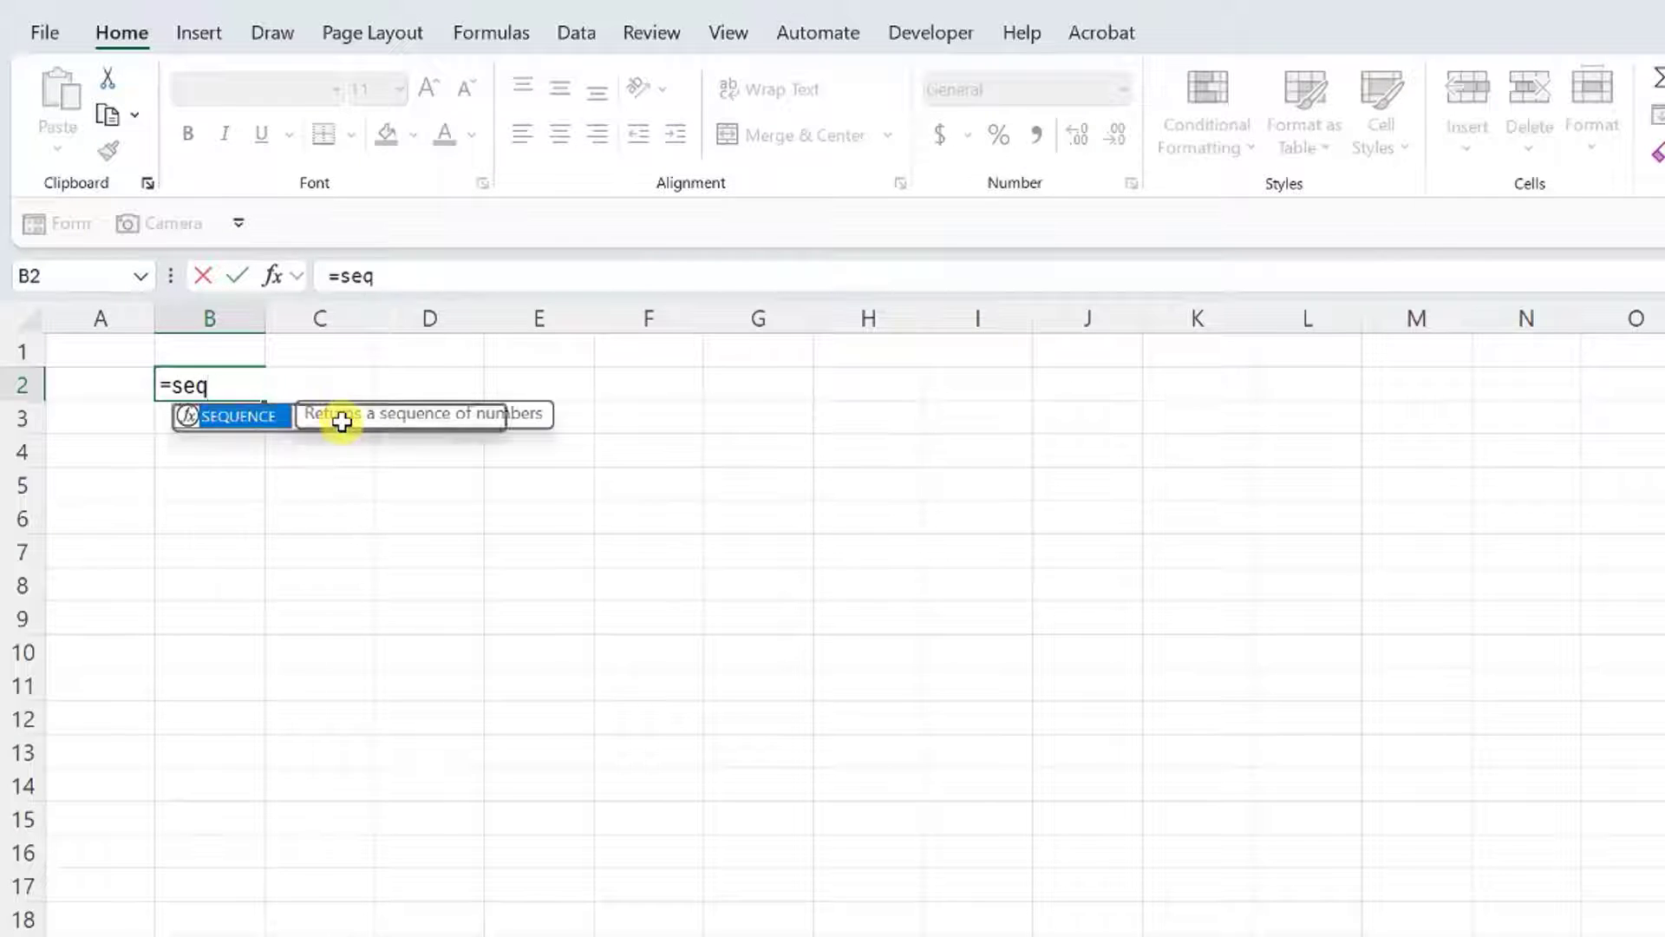
pyautogui.press('Tab')
pyautogui.write('1000')
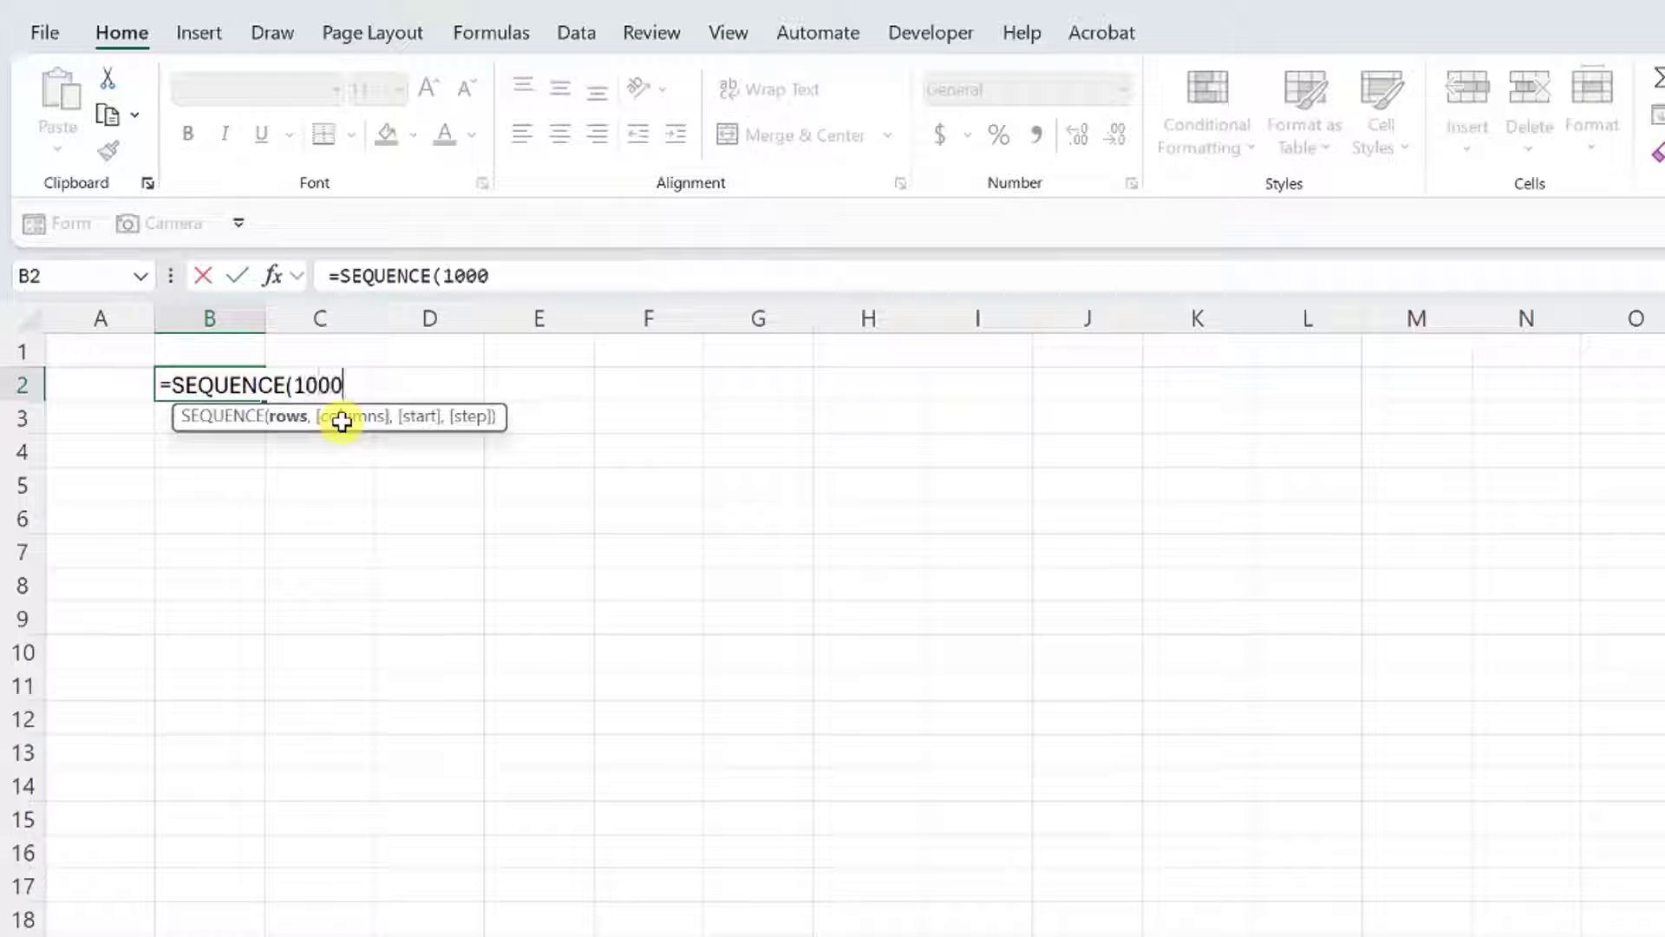
pyautogui.write('0)')
pyautogui.press('Return')
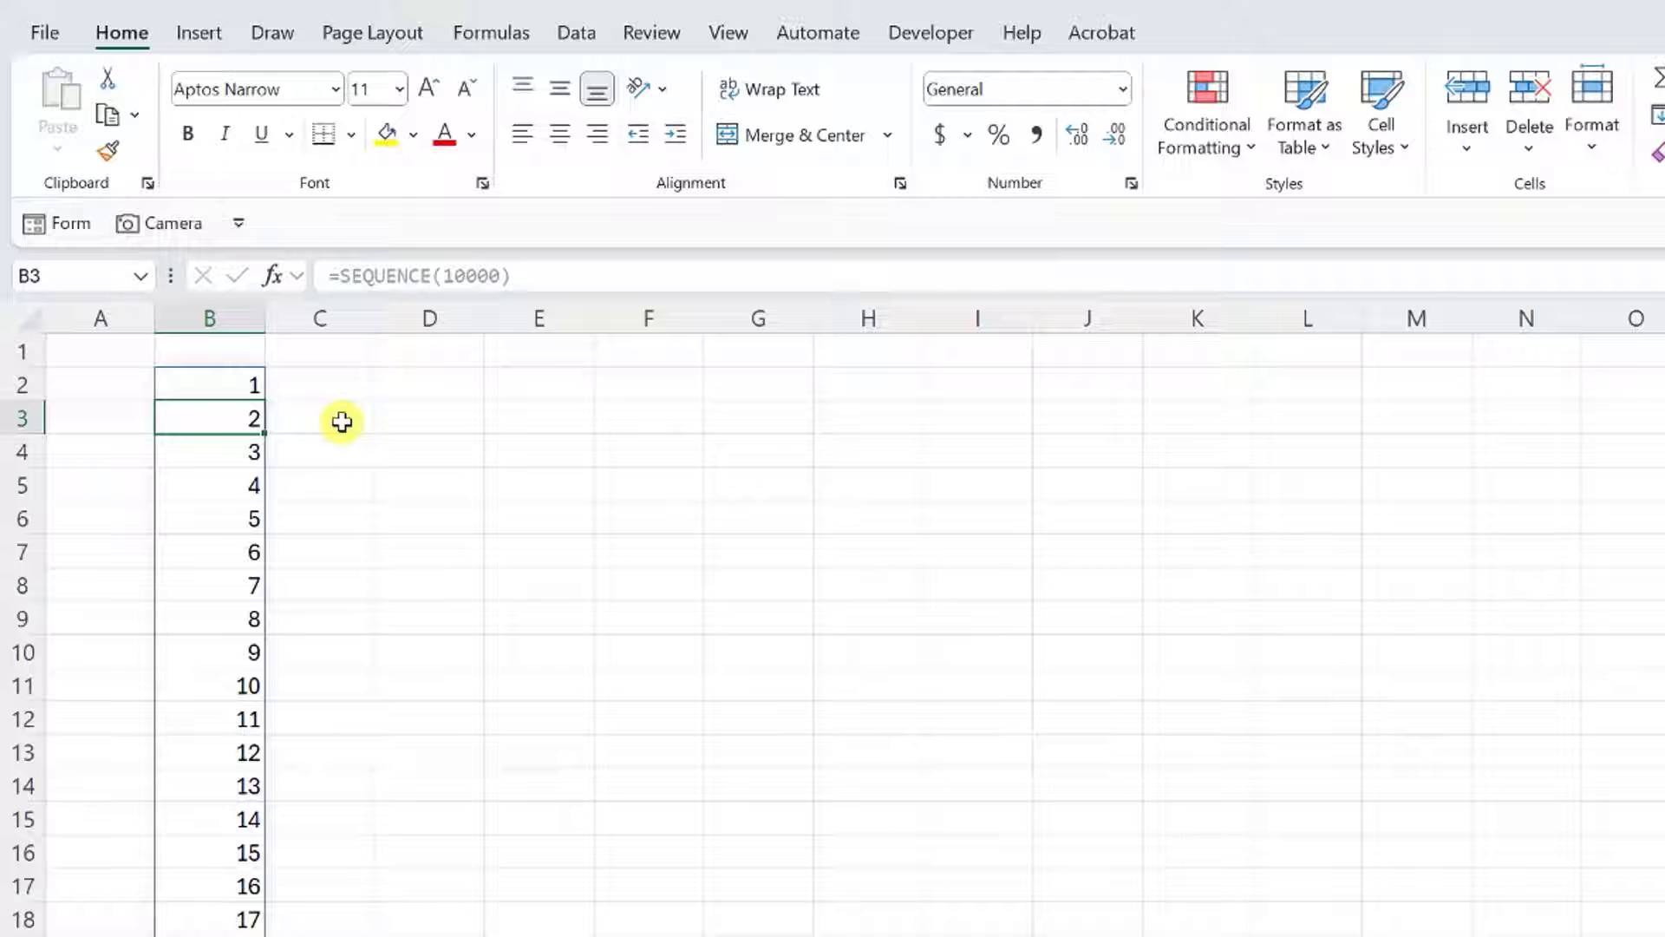
pyautogui.hotkey('ctrl', 'Down')
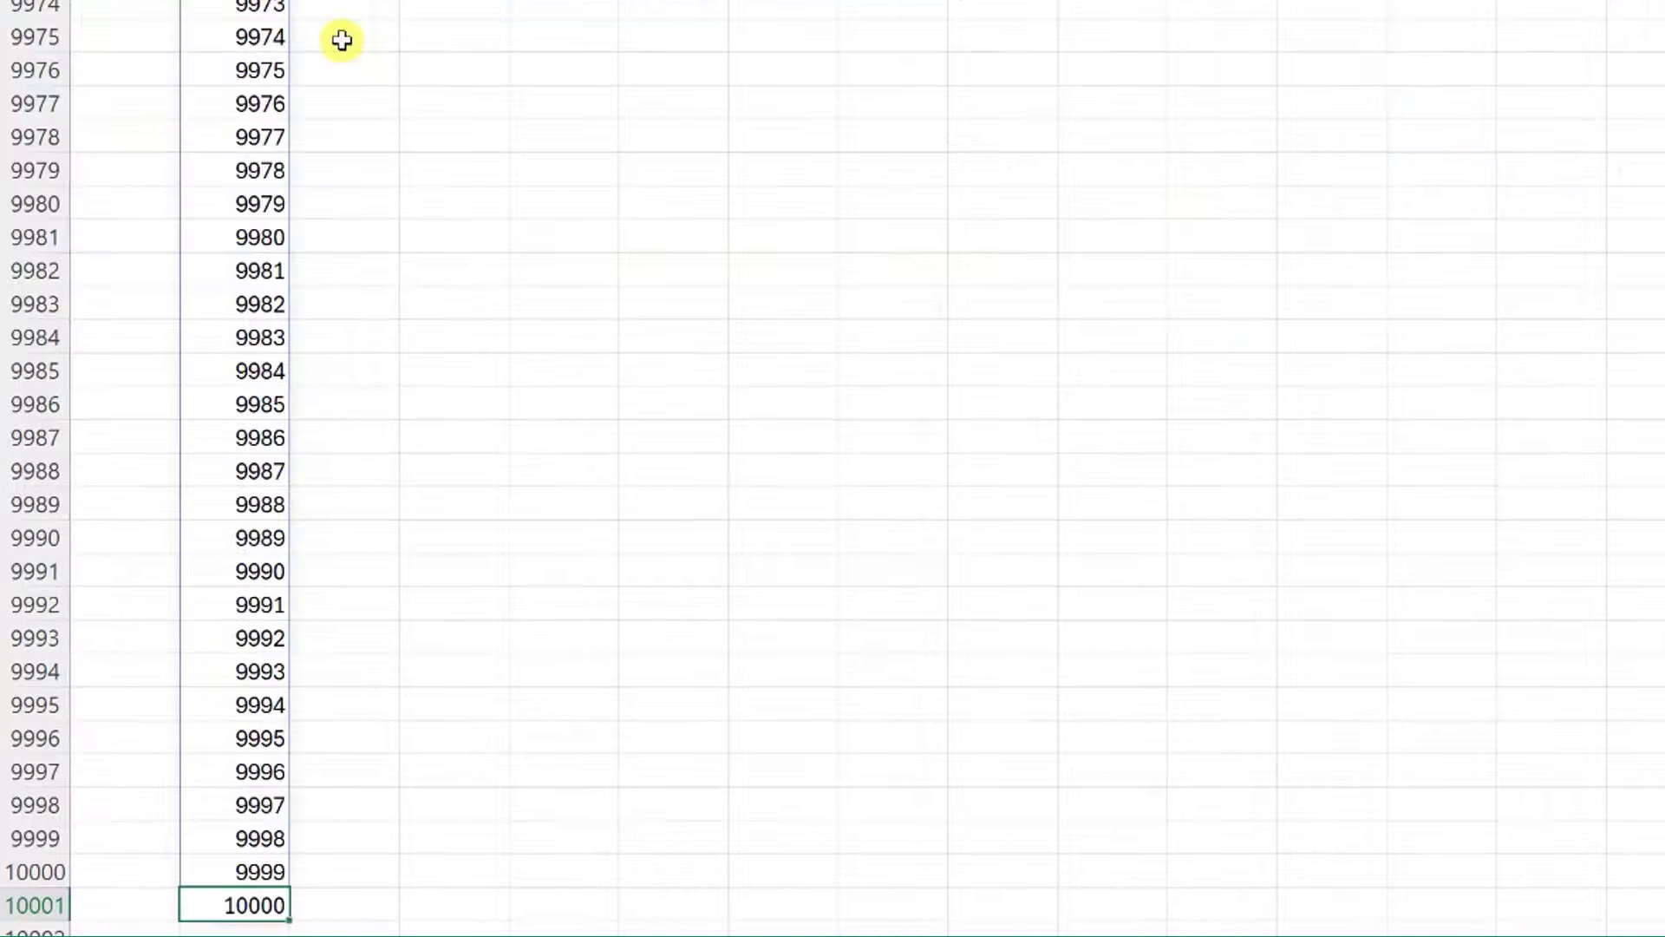
pyautogui.hotkey('ctrl', 'Up')
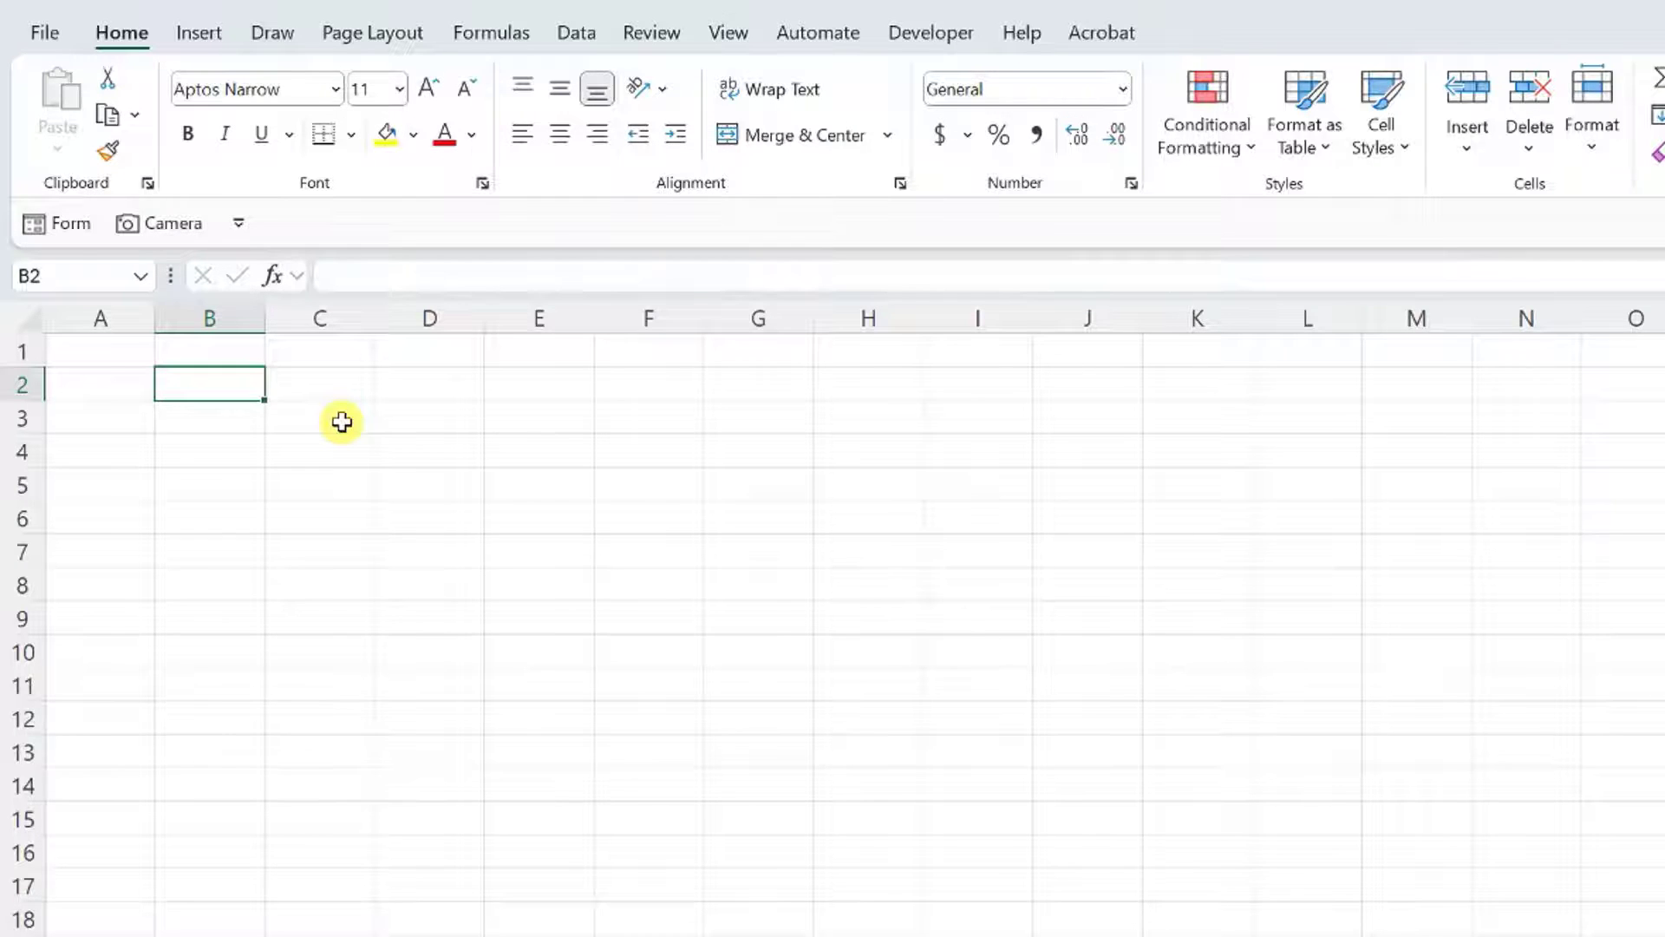
pyautogui.write('=seq')
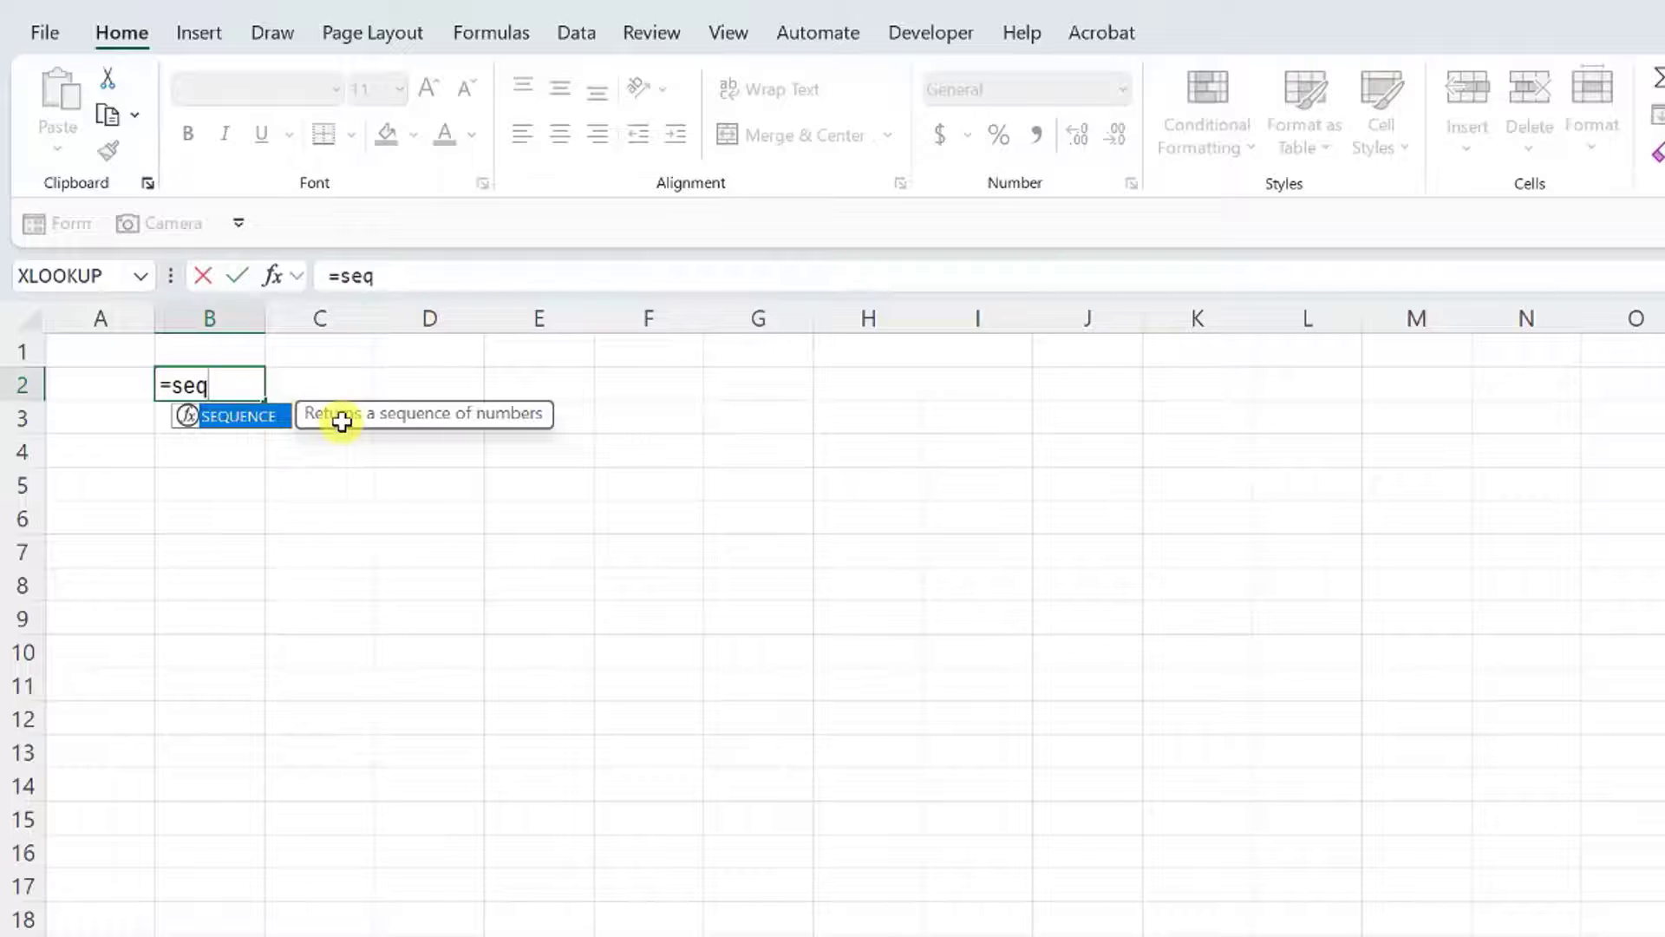
pyautogui.press('Tab')
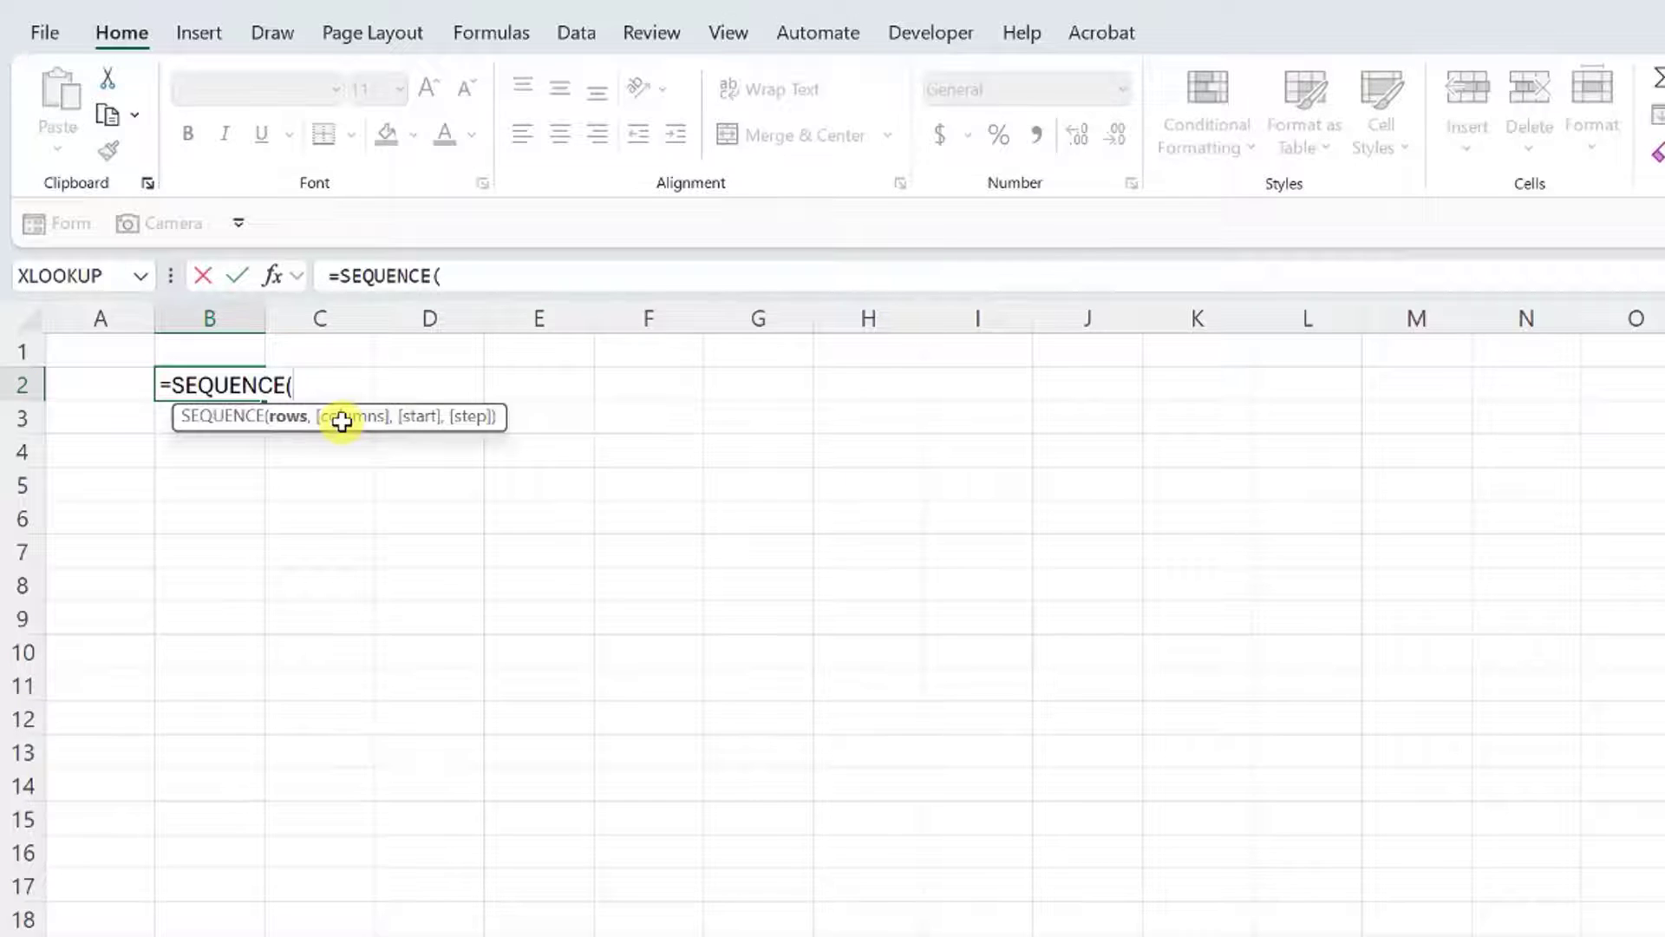
pyautogui.write(',10000)')
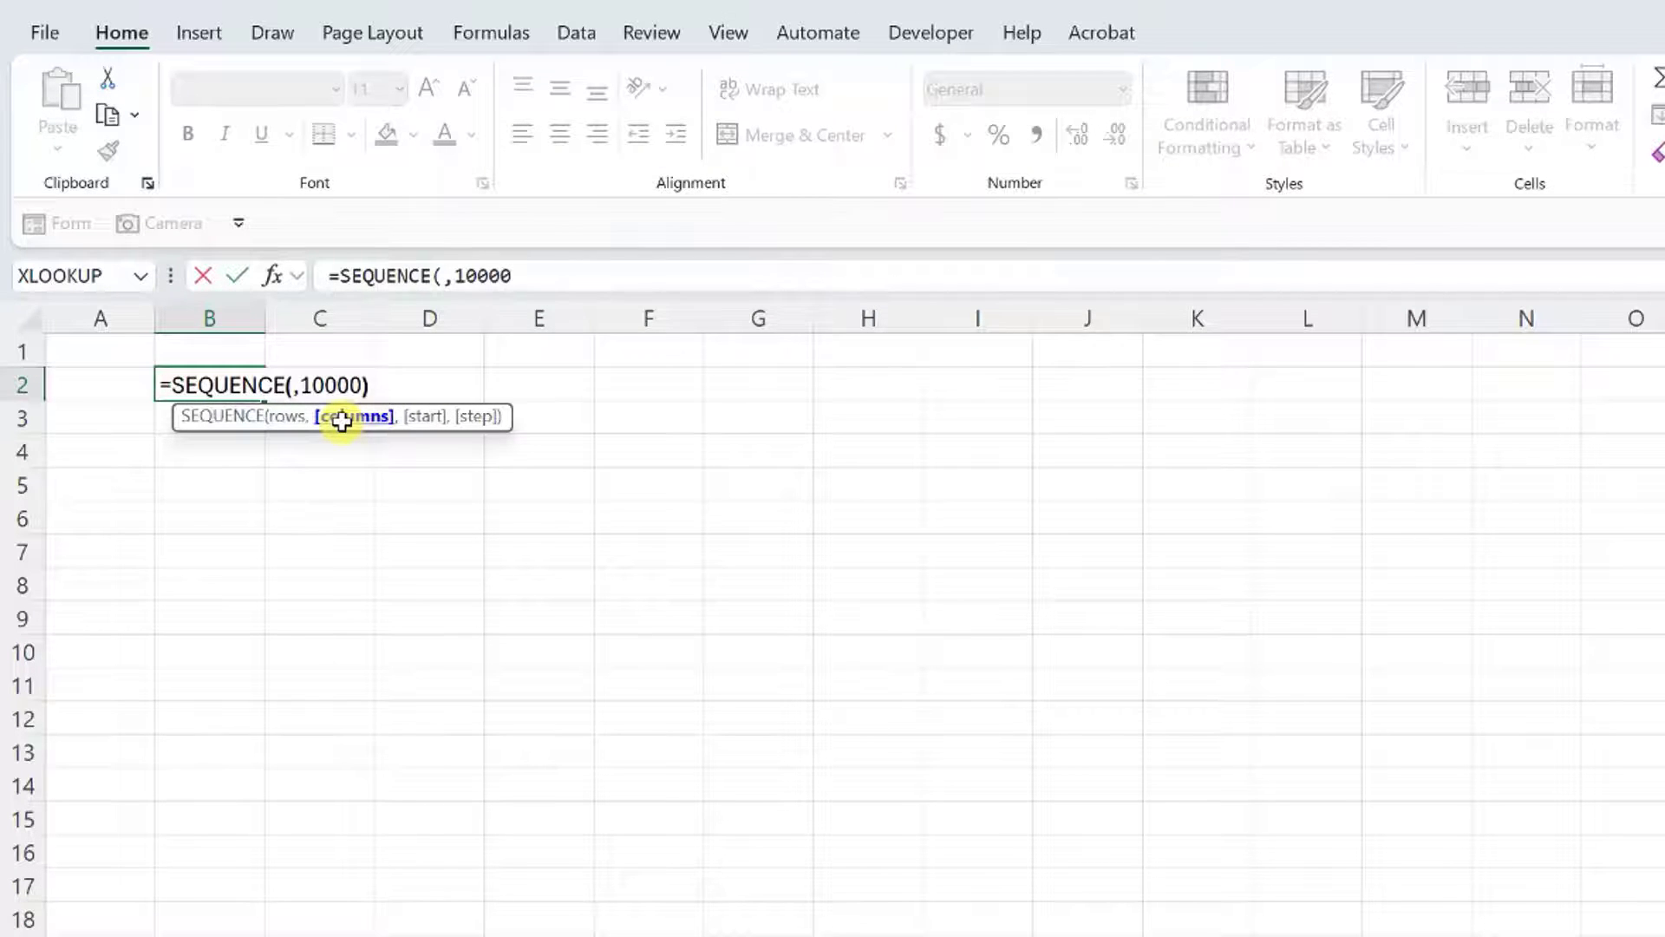
pyautogui.press('Return')
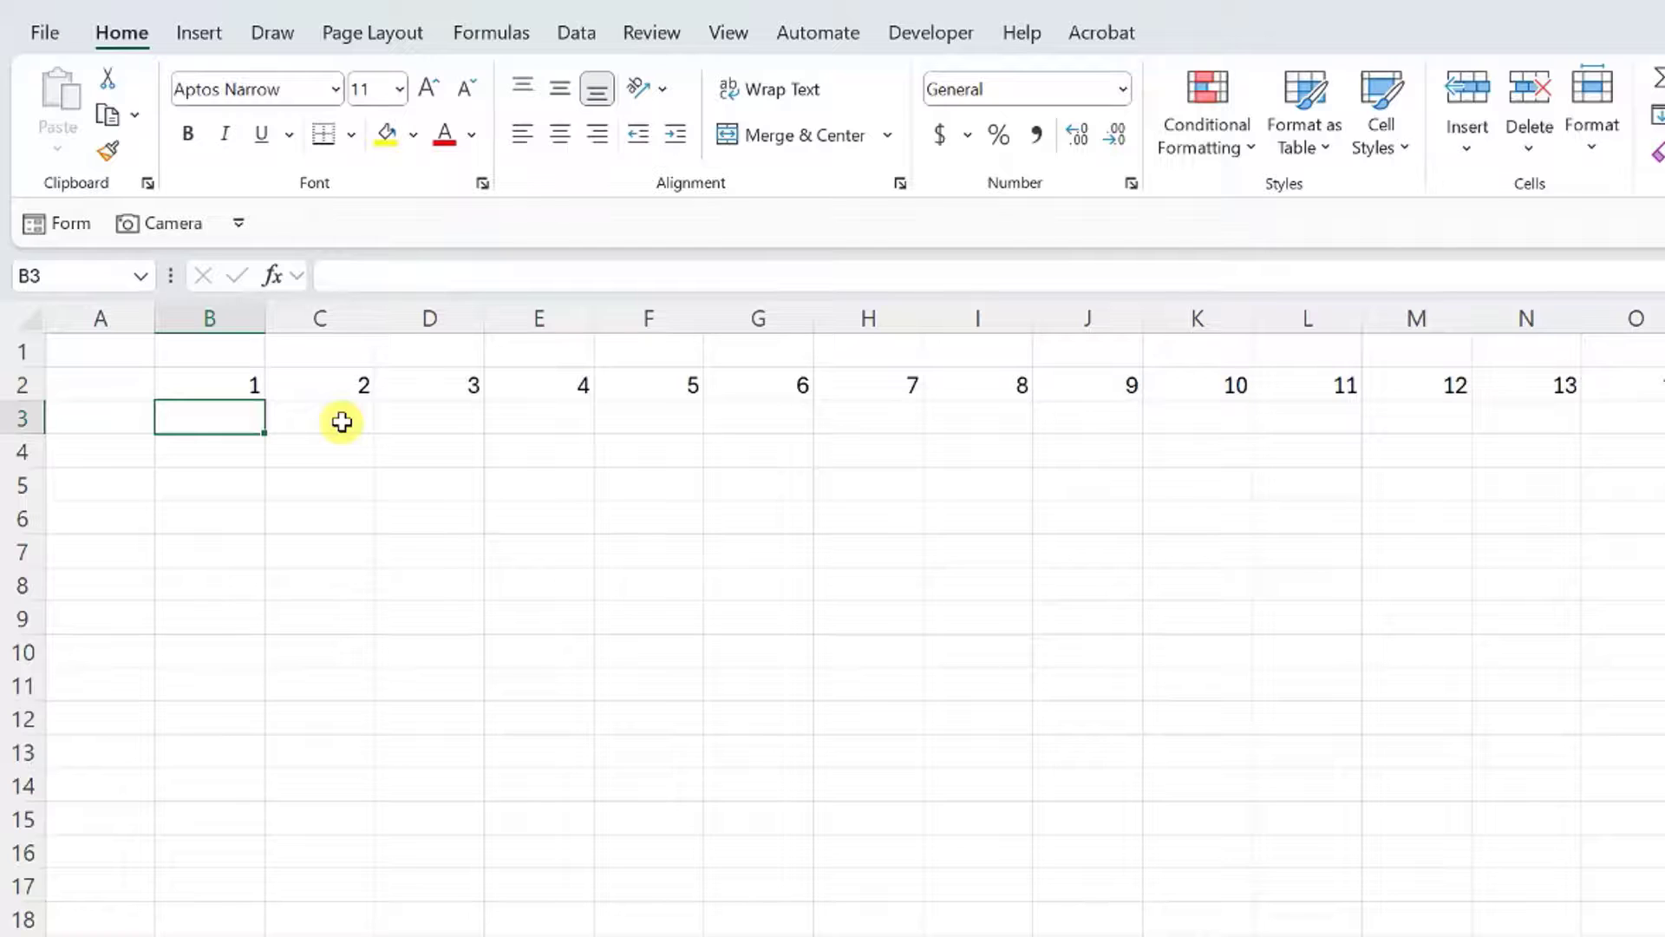
pyautogui.press('Up')
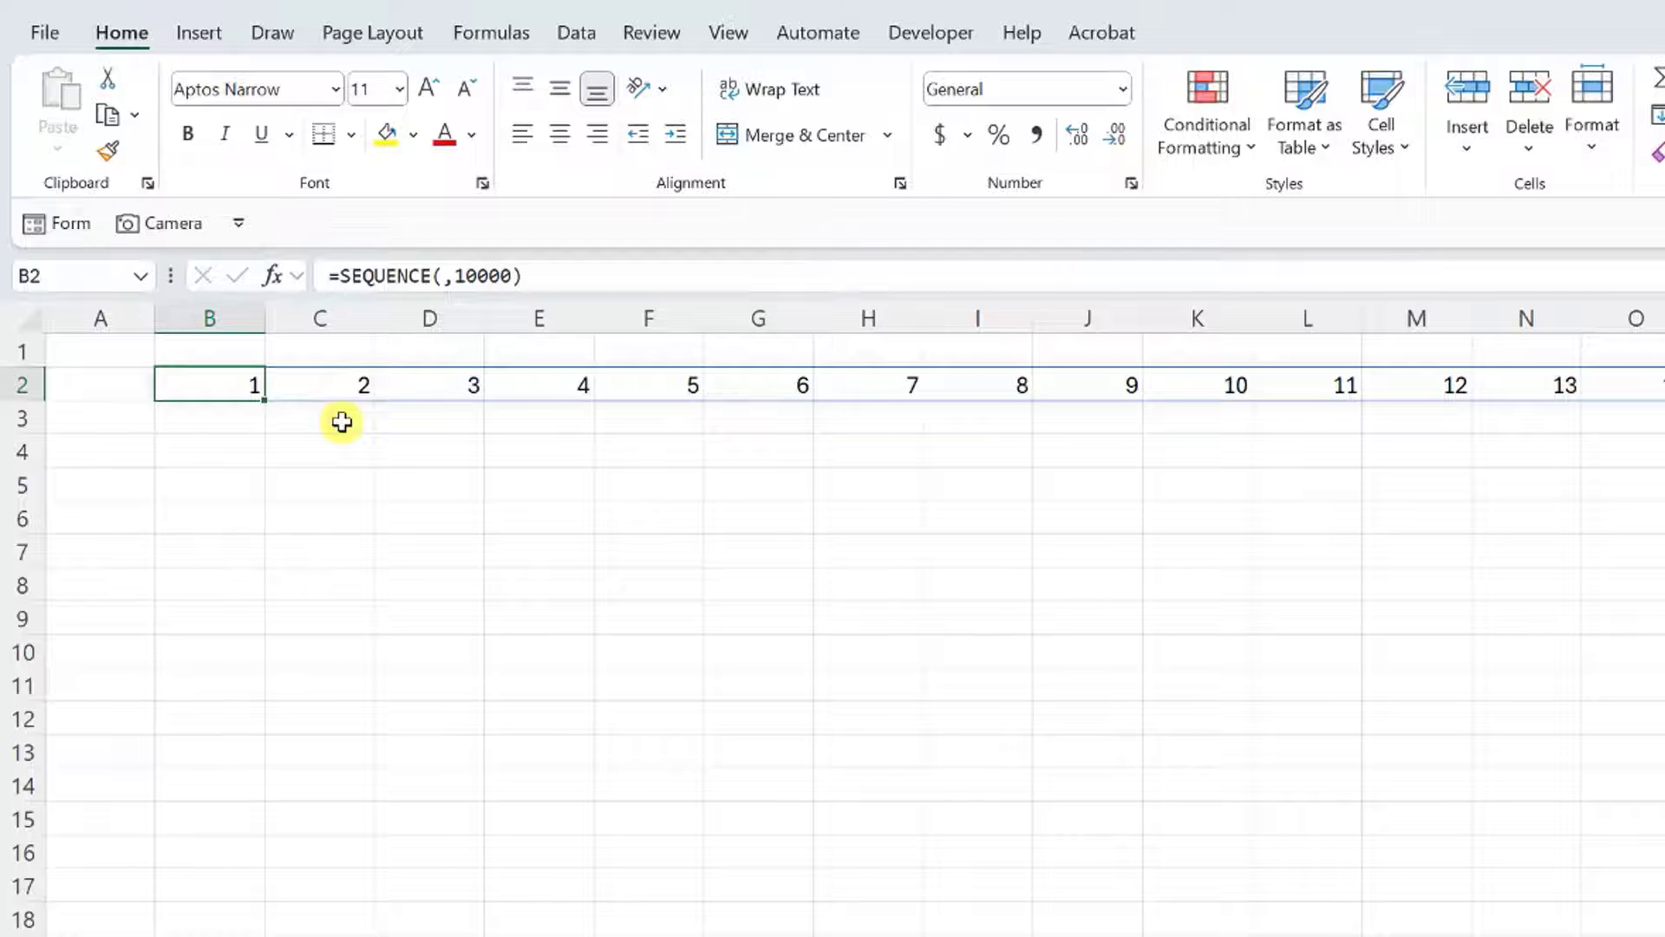
pyautogui.press('Delete')
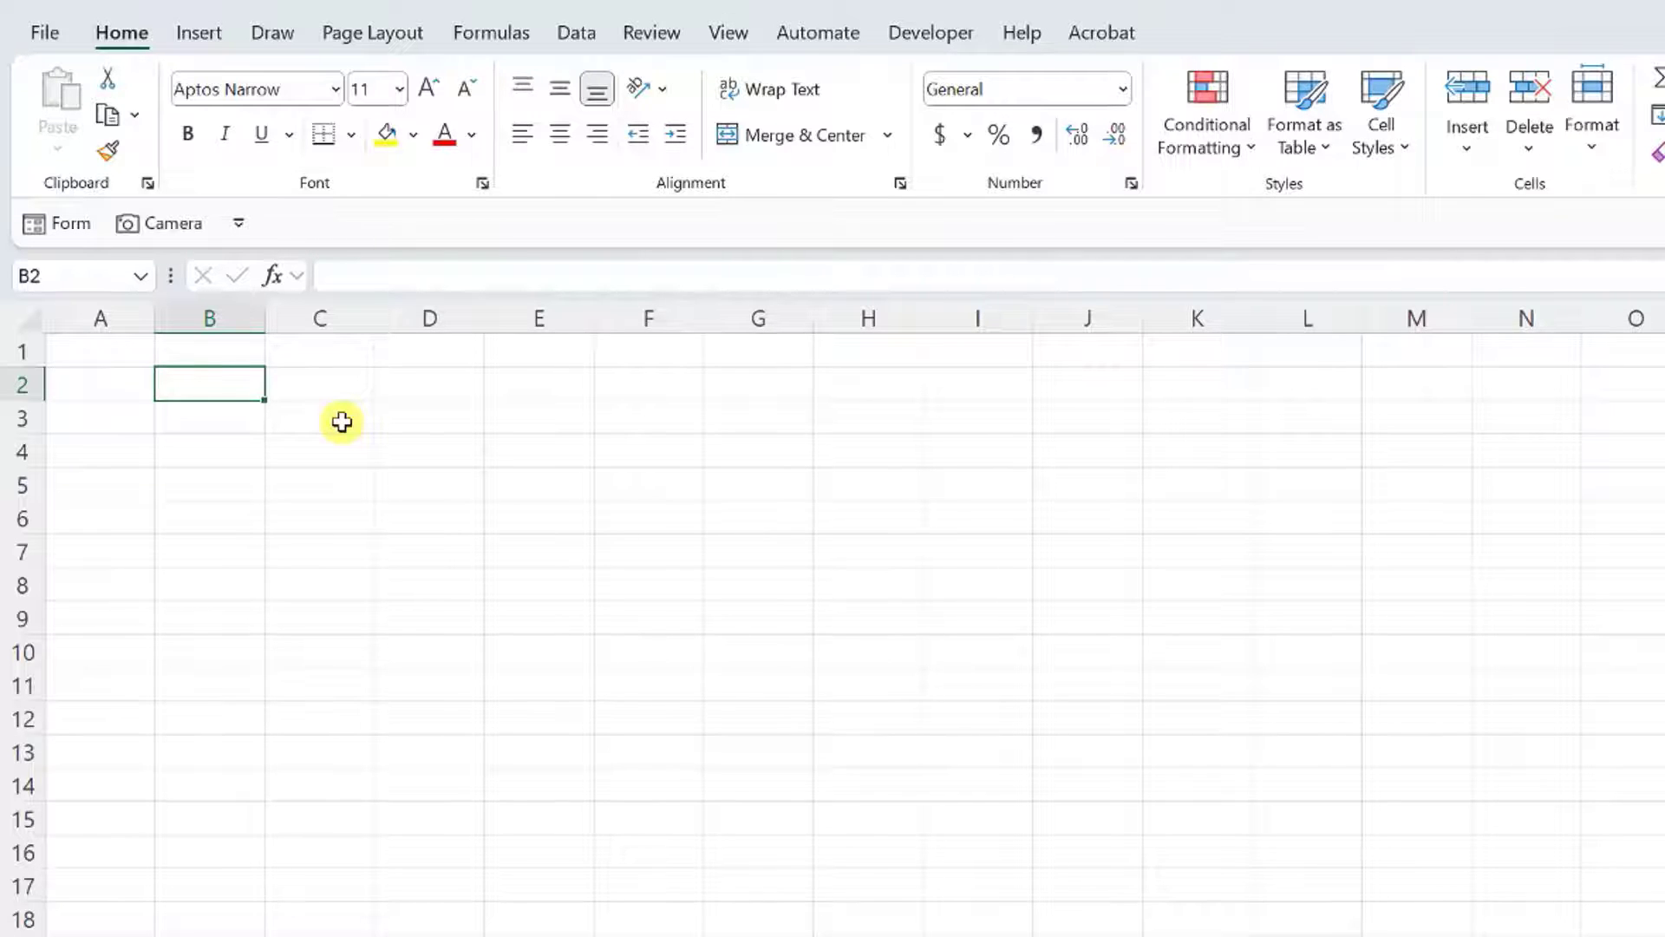
# Step: Enter =SEQUENCE(20,,,2) in B2 to list 20 odd numbers
pyautogui.write('=seq')
pyautogui.press('Tab')
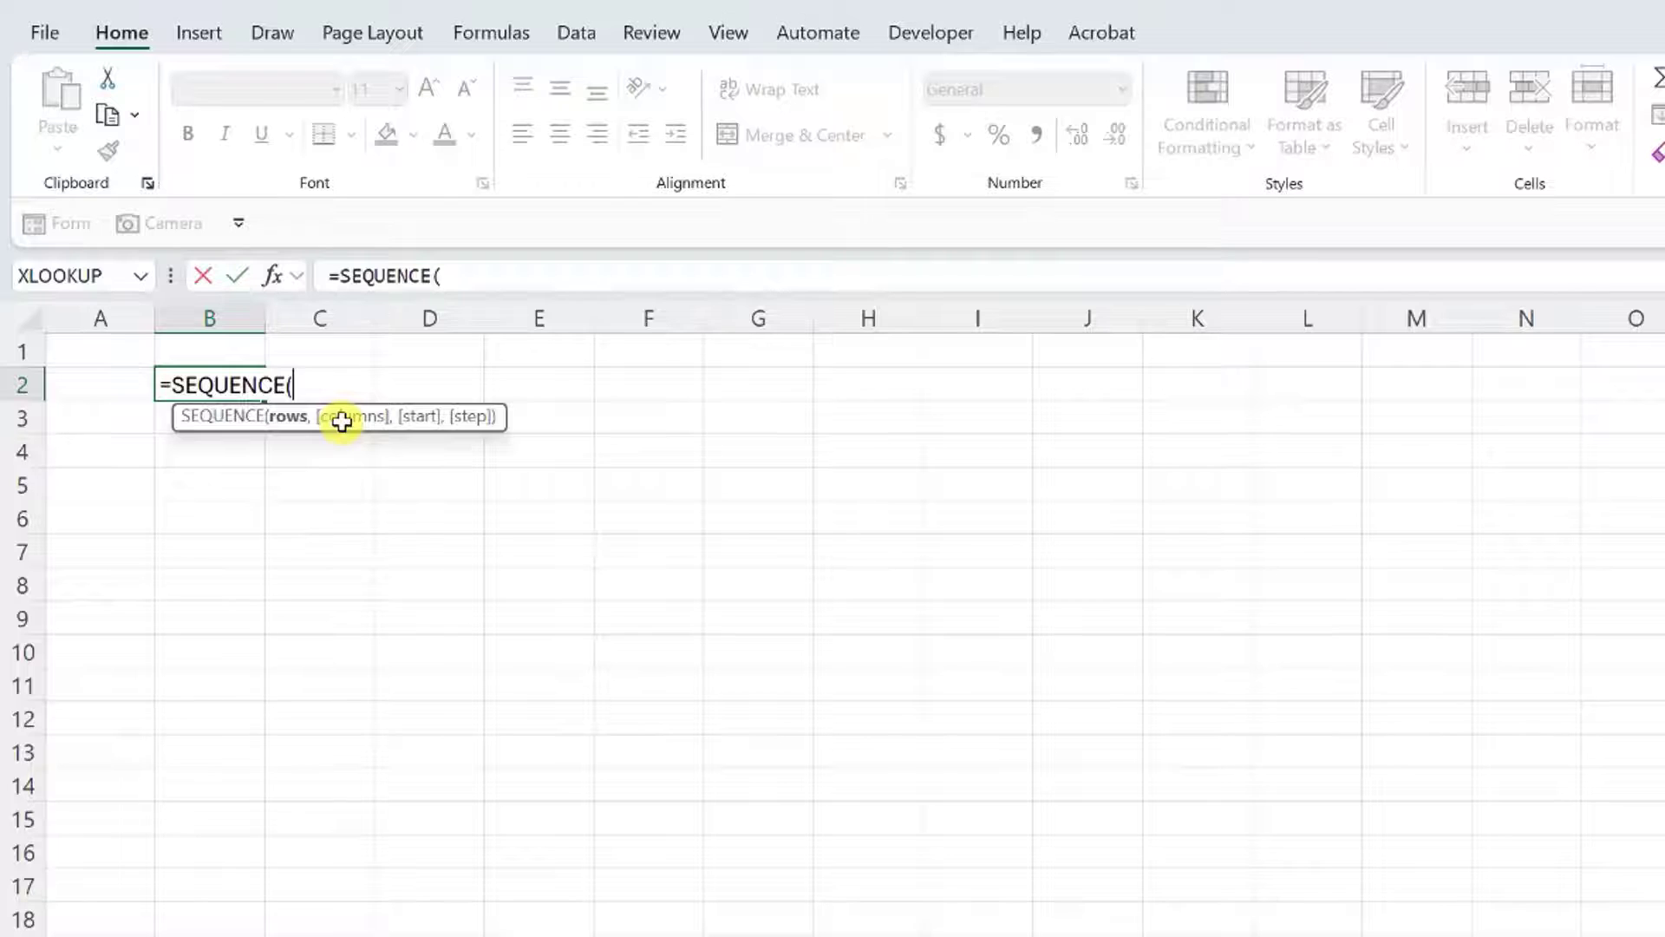
pyautogui.write('20,,')
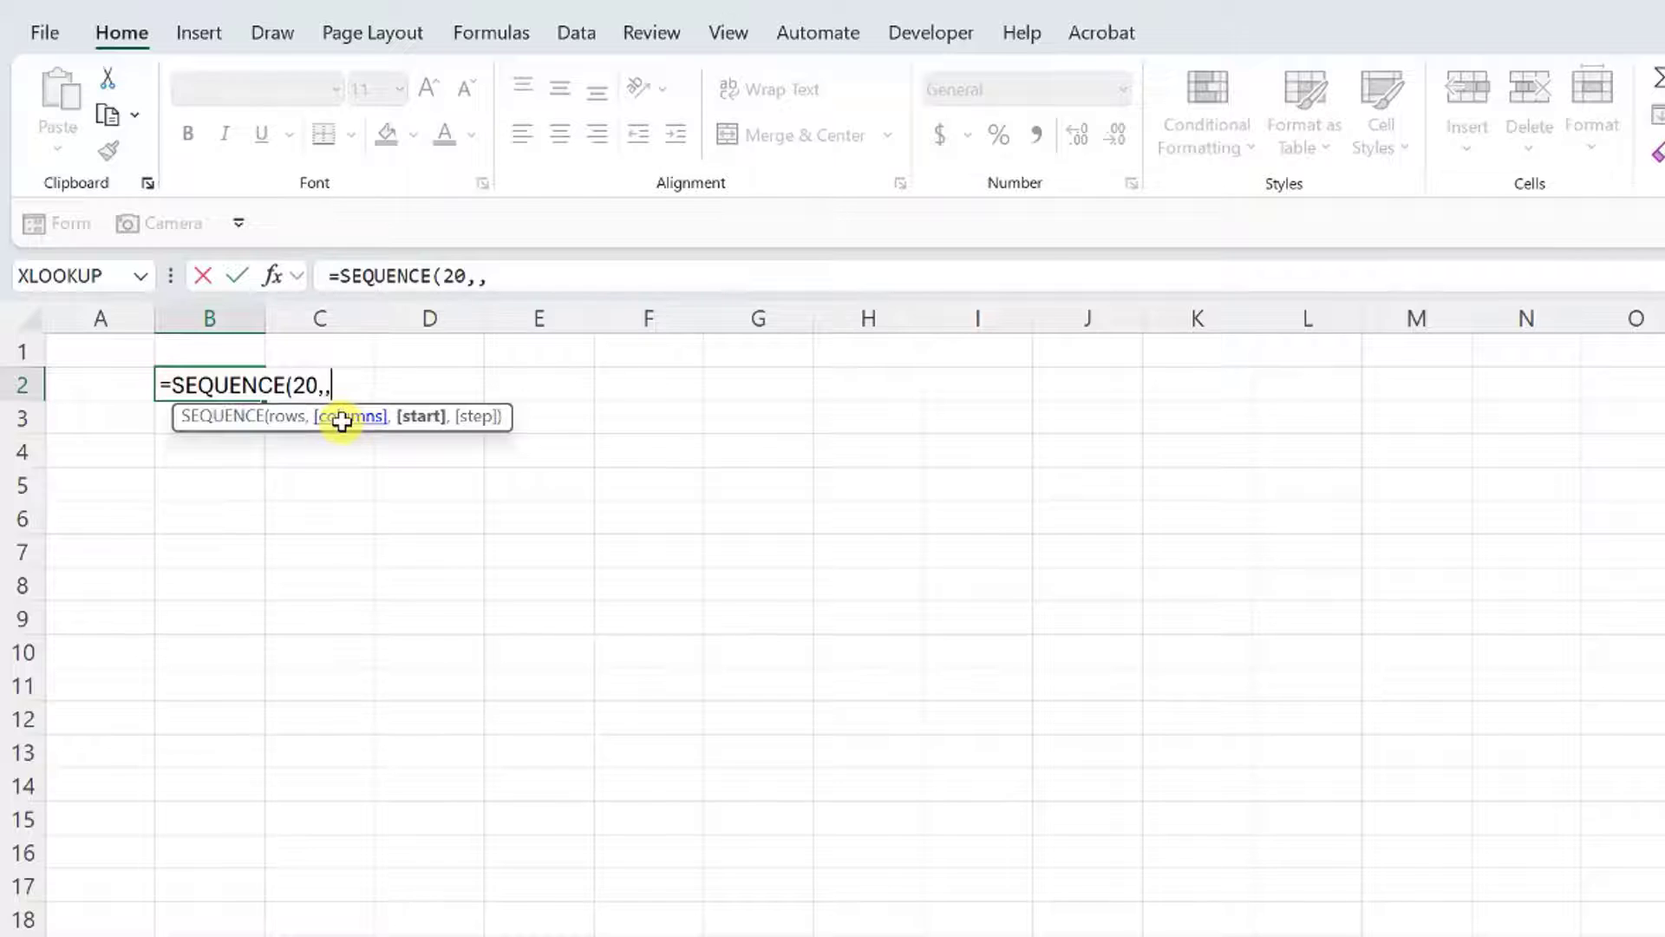
pyautogui.write(',')
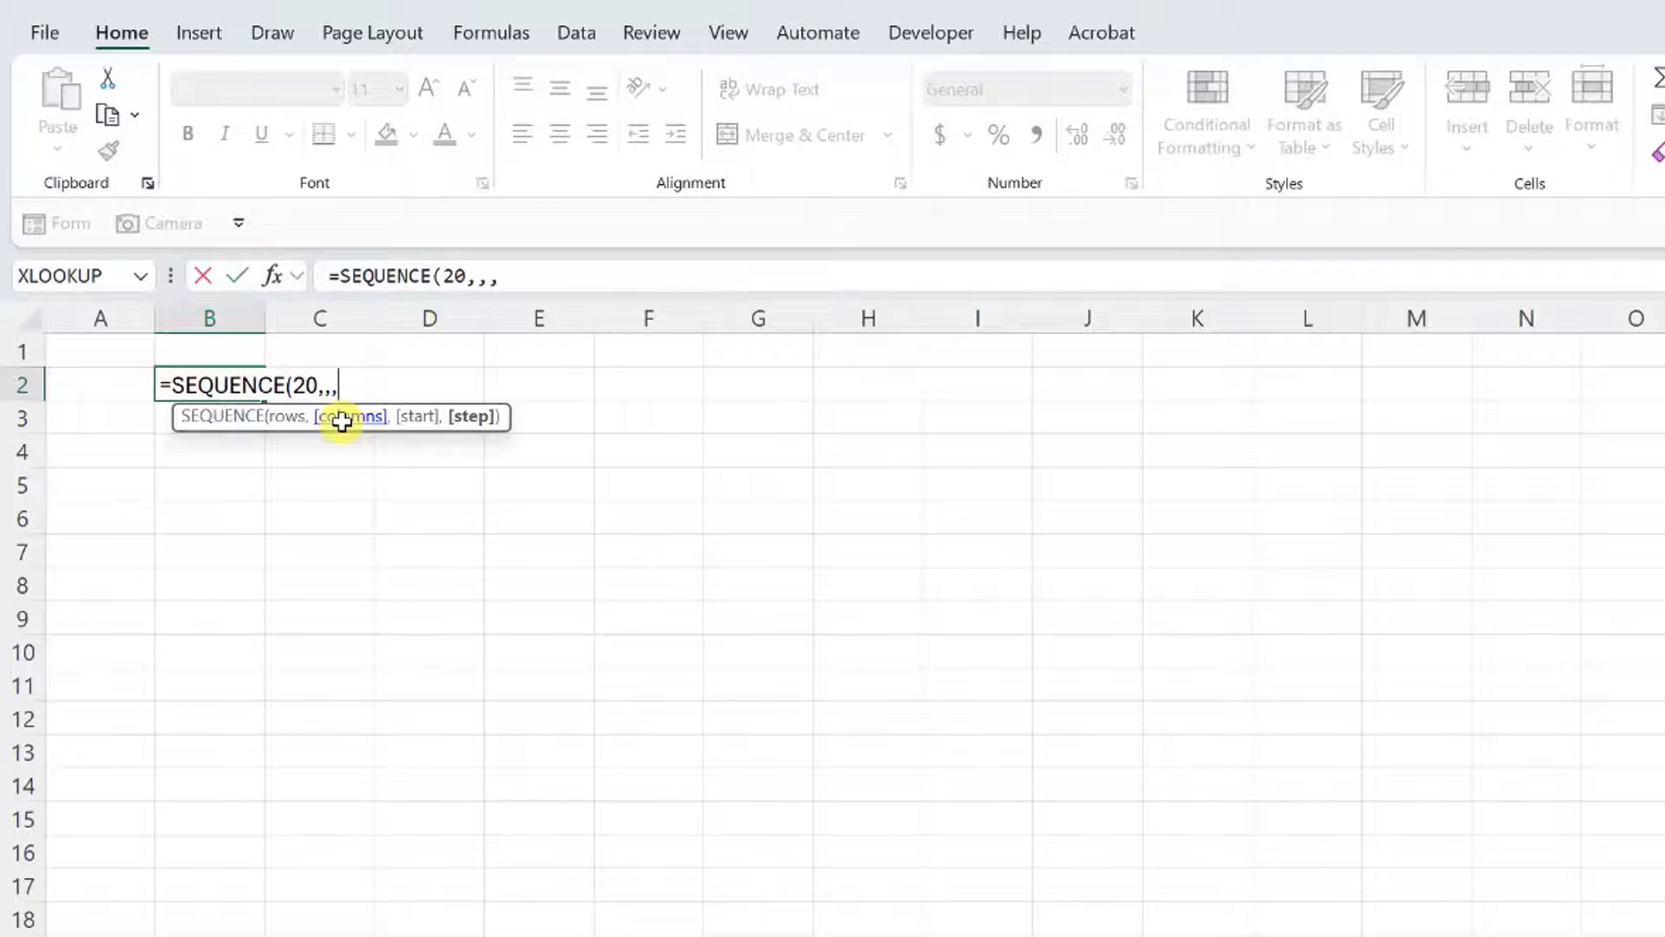
pyautogui.write('2)')
pyautogui.press('Return')
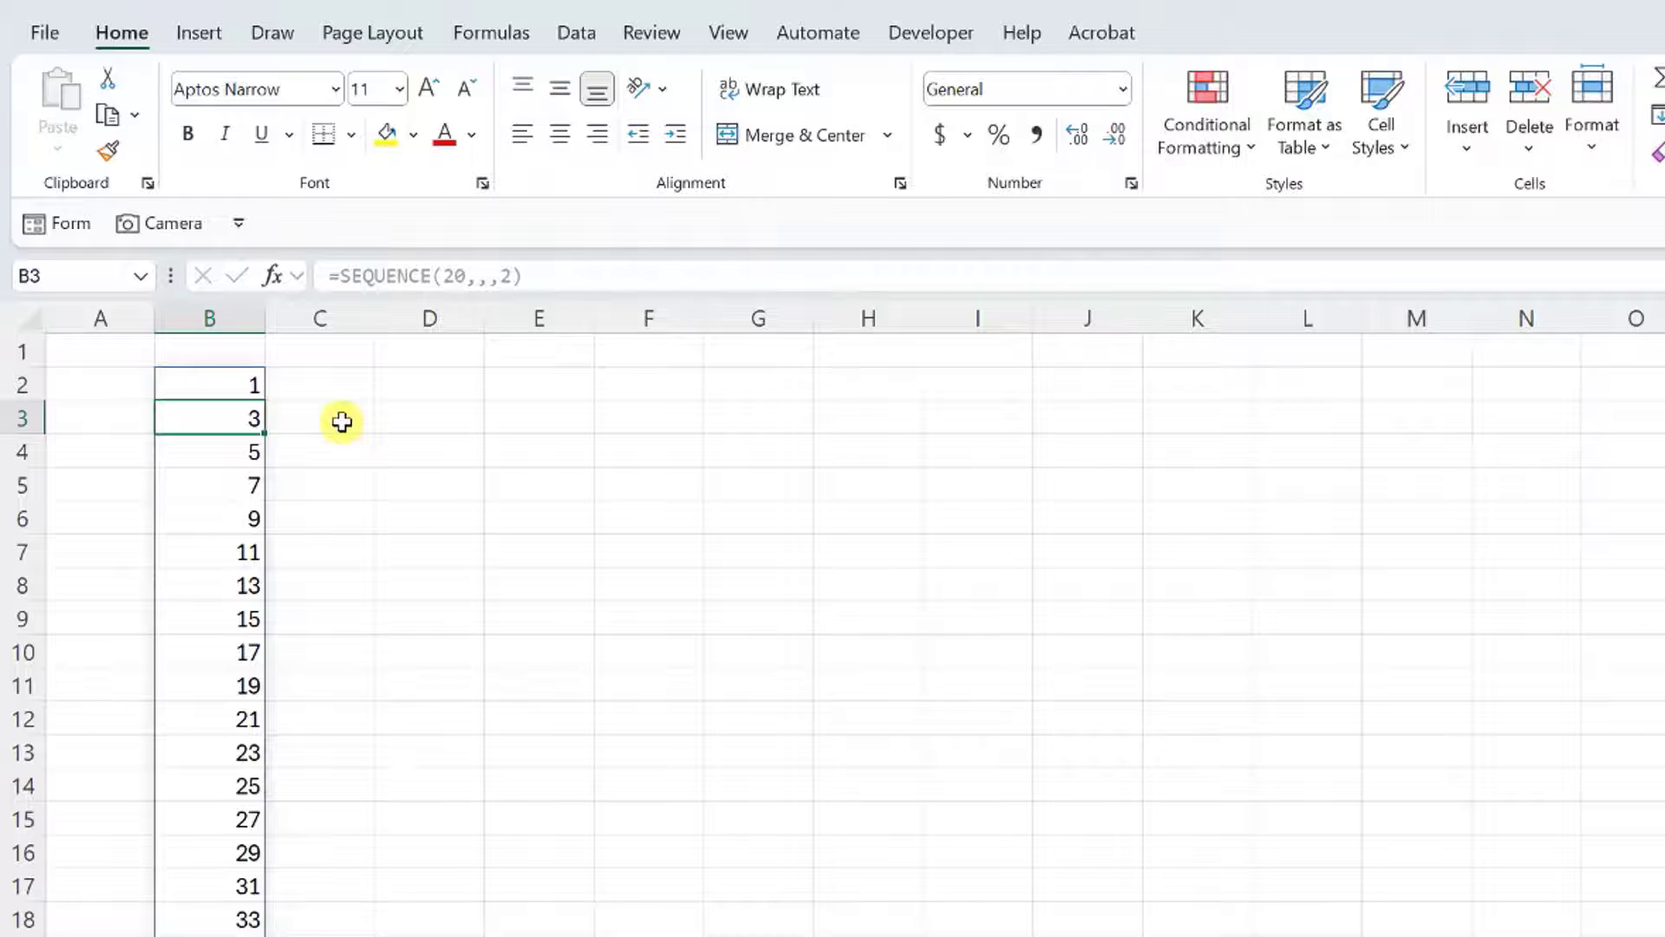
# Step: Edit the B2 formula to =SEQUENCE(20,,2,2) to list 20 even numbers
pyautogui.press('Up')
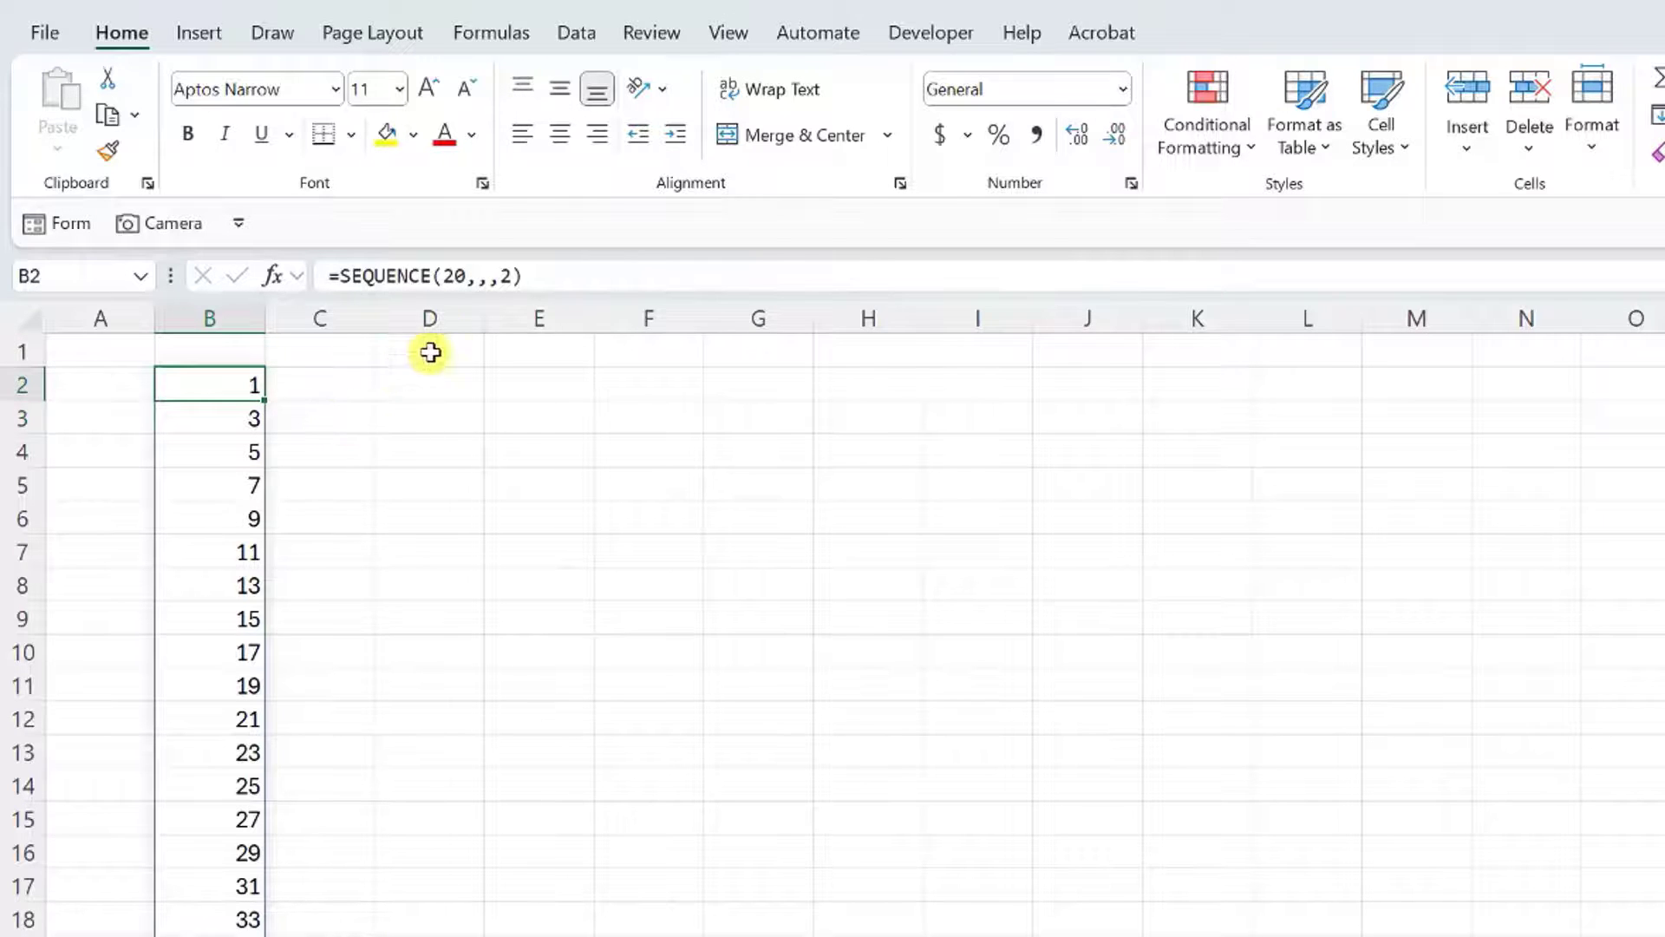
pyautogui.click(494, 275)
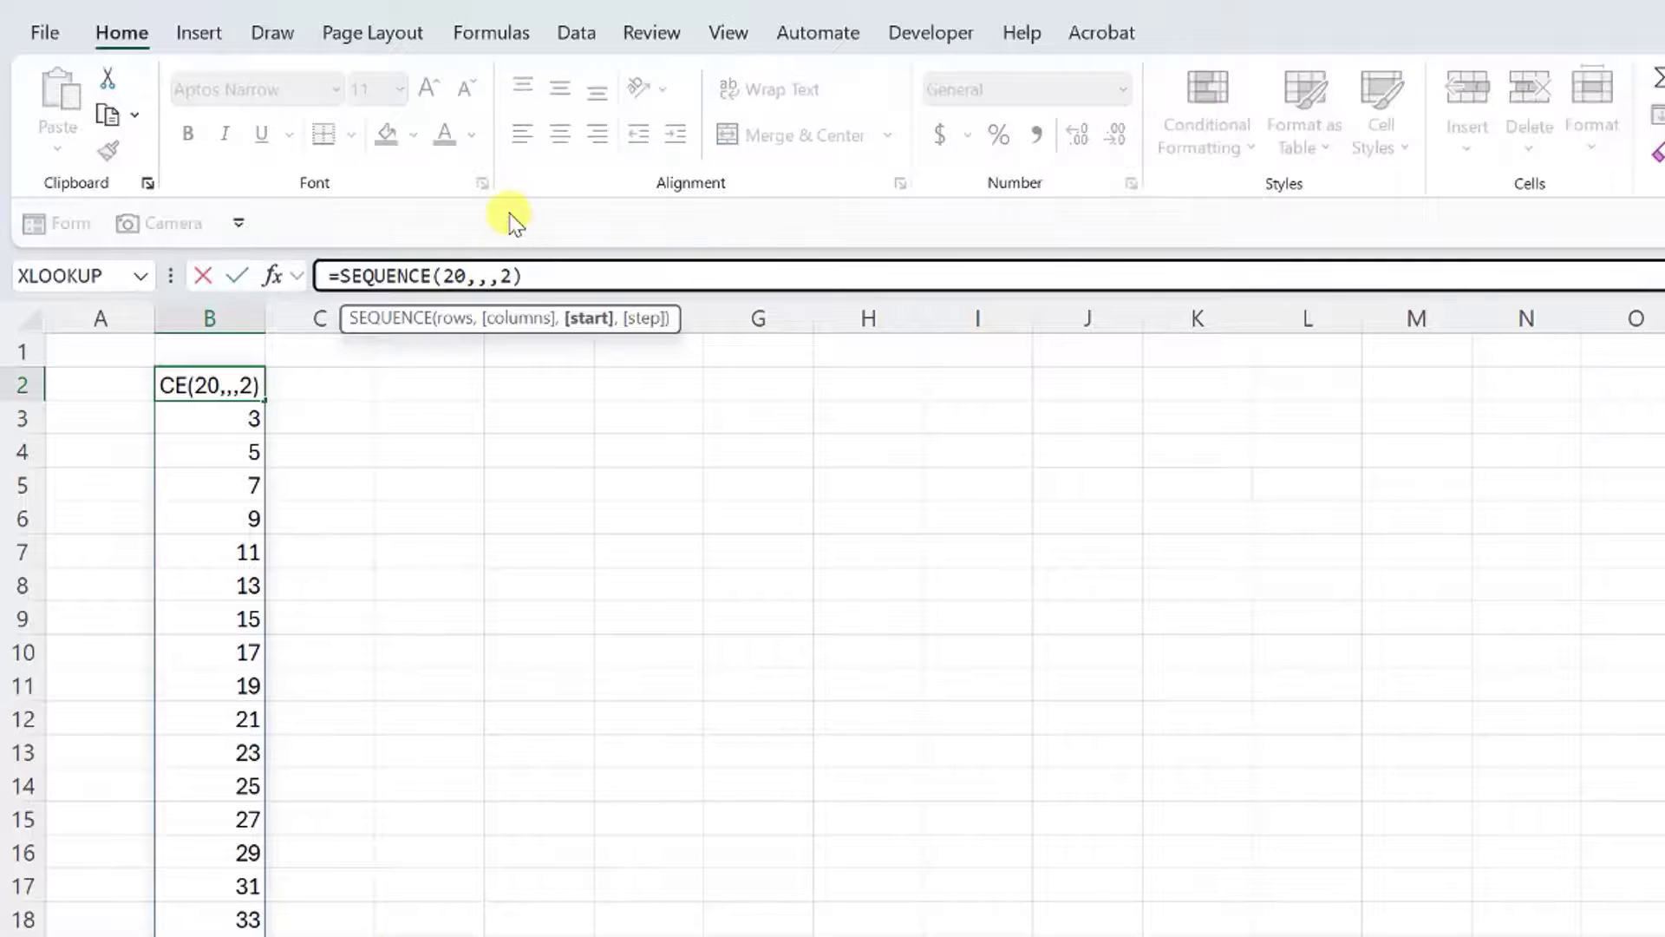
pyautogui.write('2,')
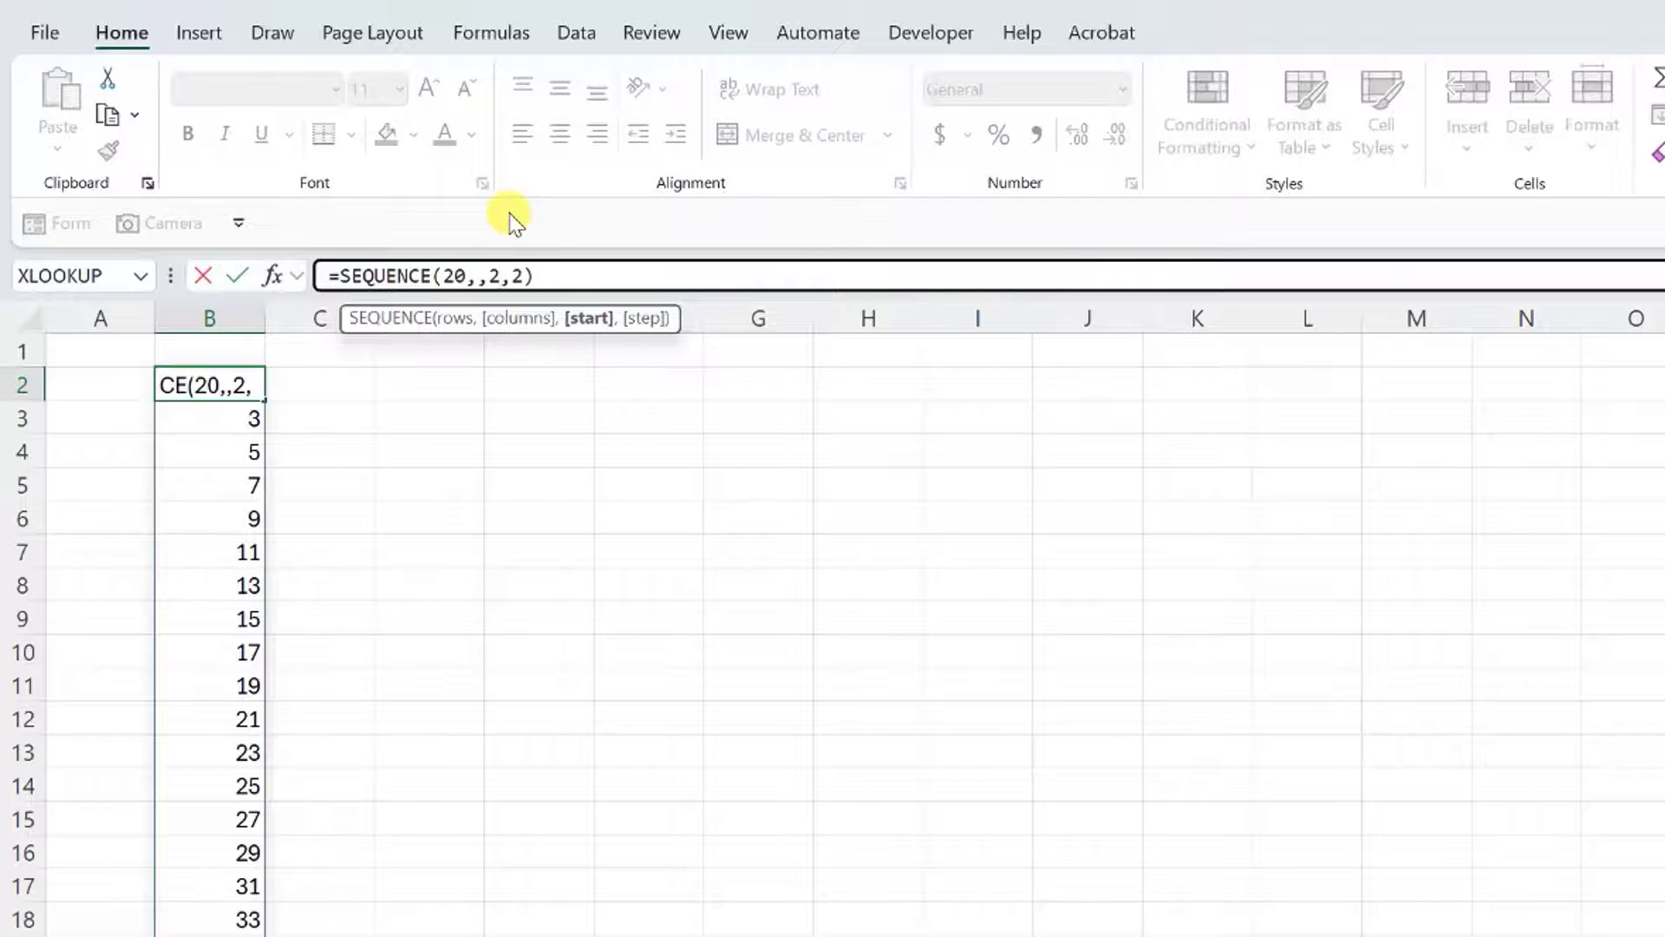
pyautogui.press('Return')
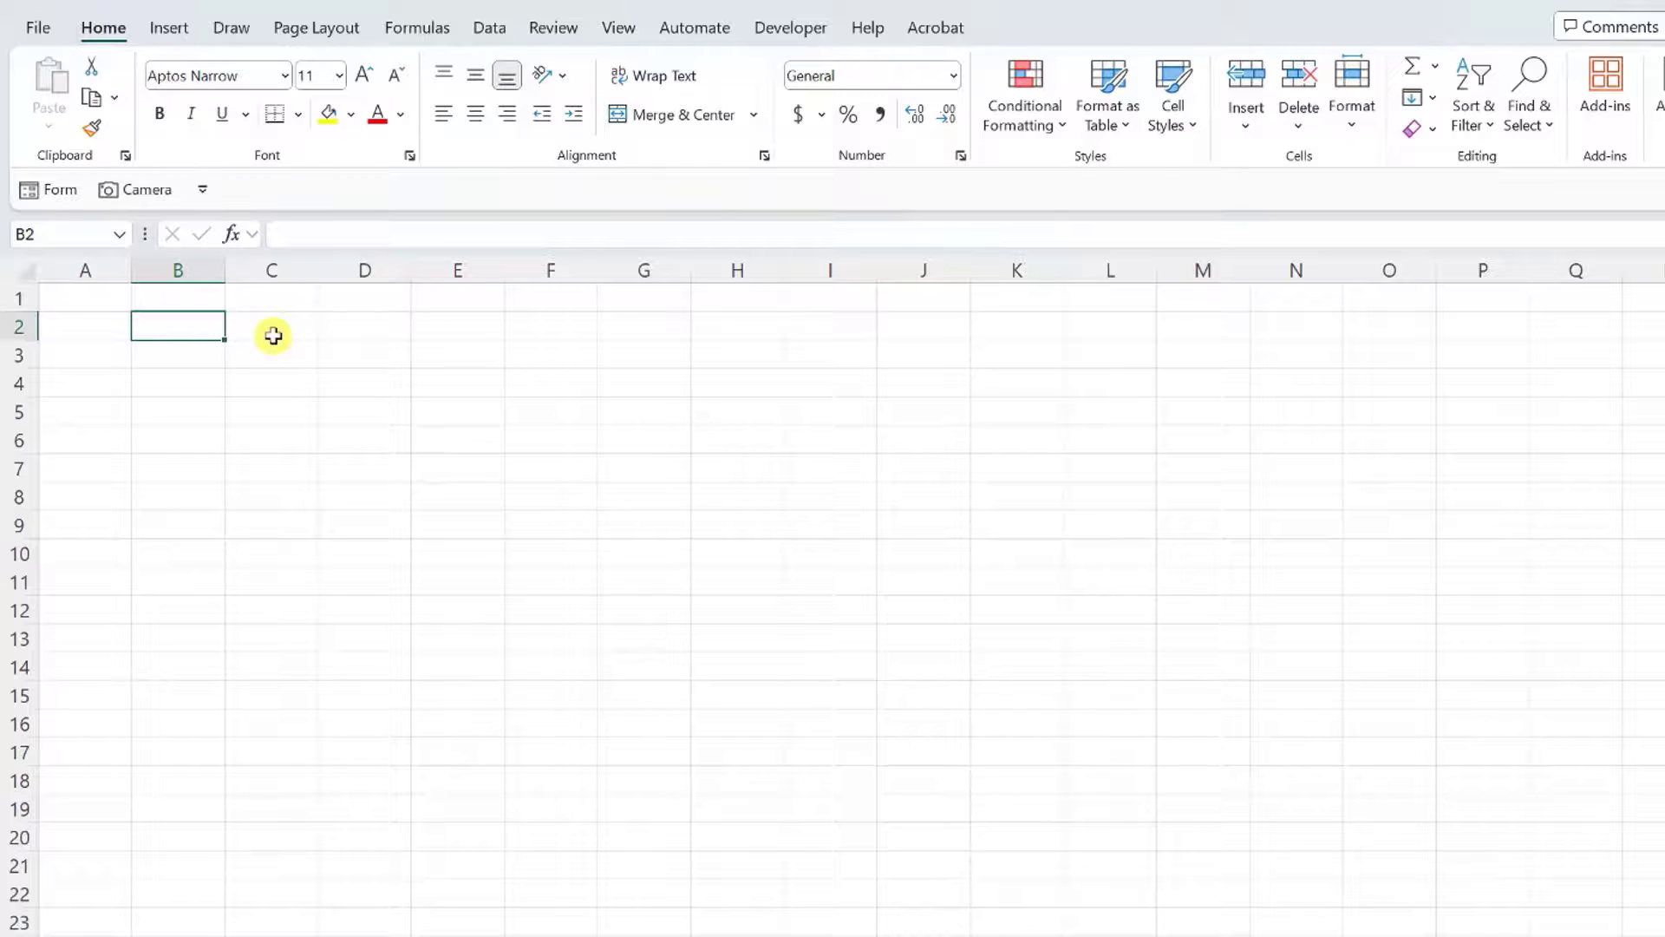
# Step: Enter the starting value 1 in cell B2
pyautogui.write('1')
pyautogui.press('Return')
pyautogui.press('Up')
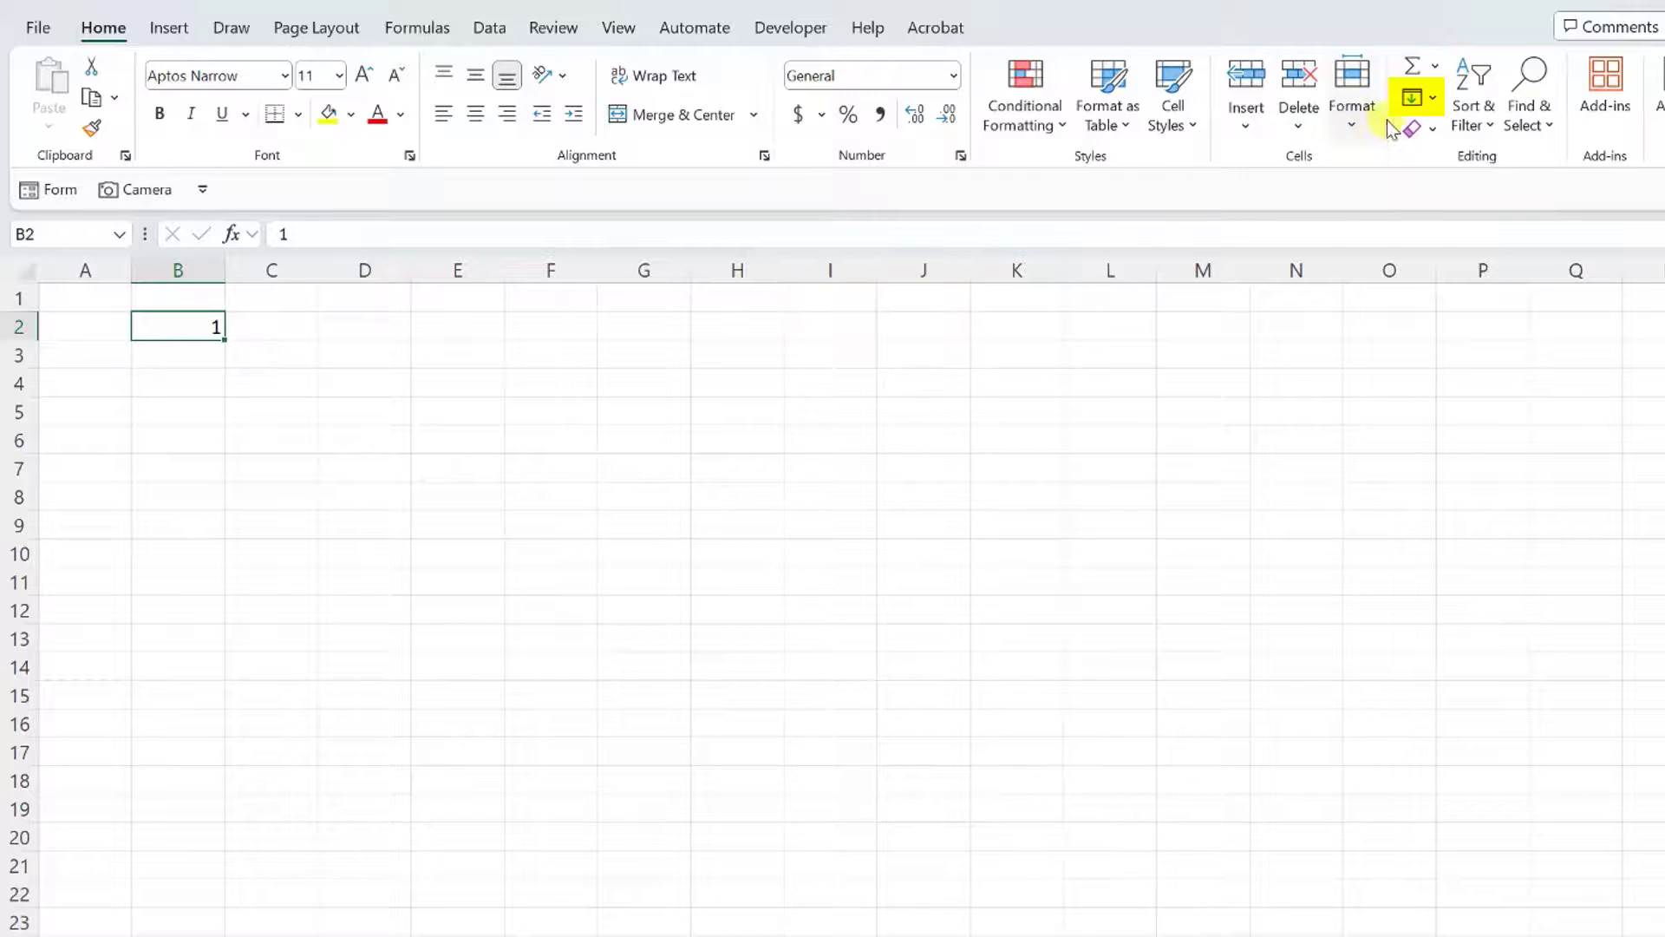
# Step: Fill a Columns series with stop value 10000, then check its last and first values
pyautogui.click(1433, 97)
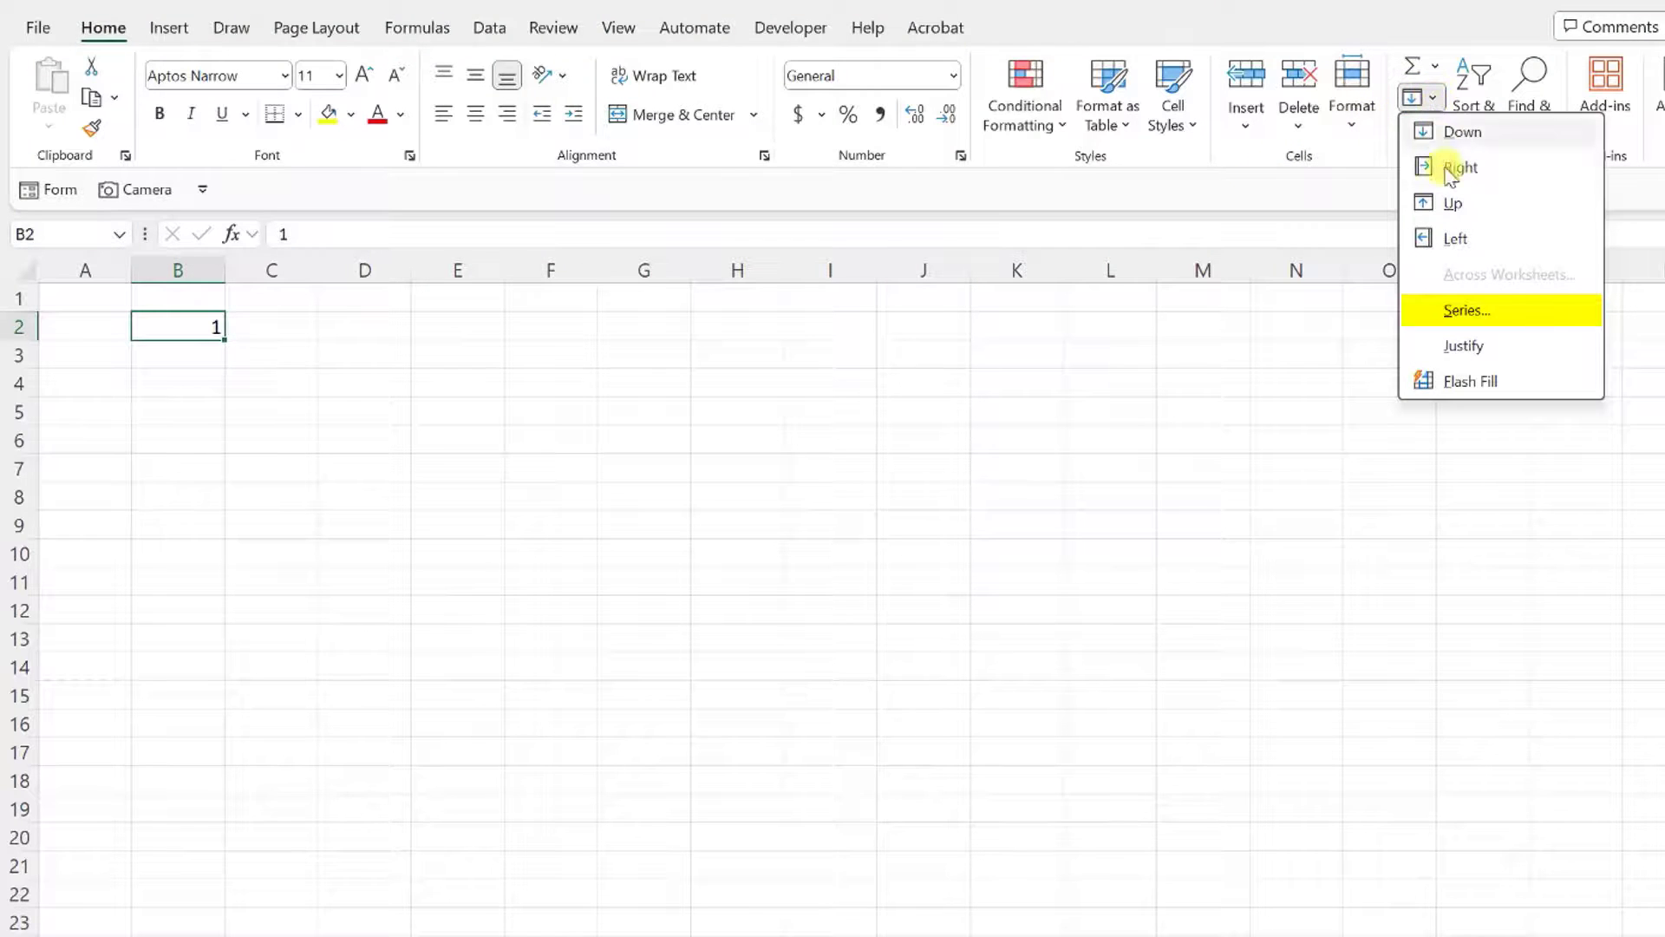
pyautogui.click(1503, 312)
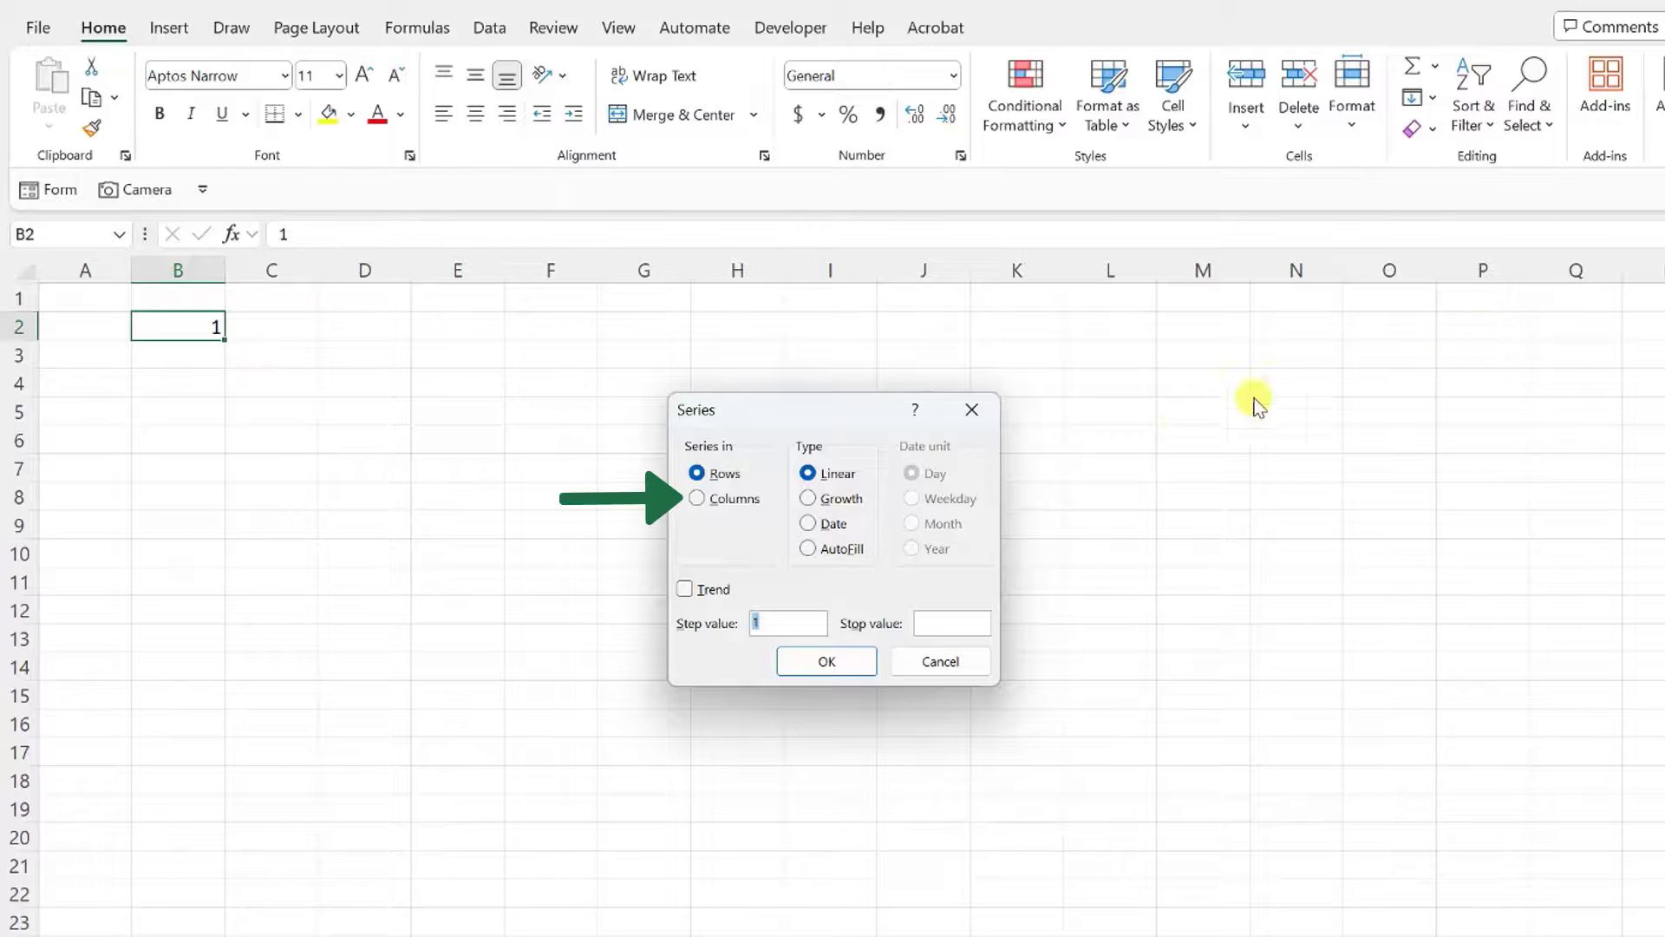
pyautogui.click(698, 501)
pyautogui.click(979, 624)
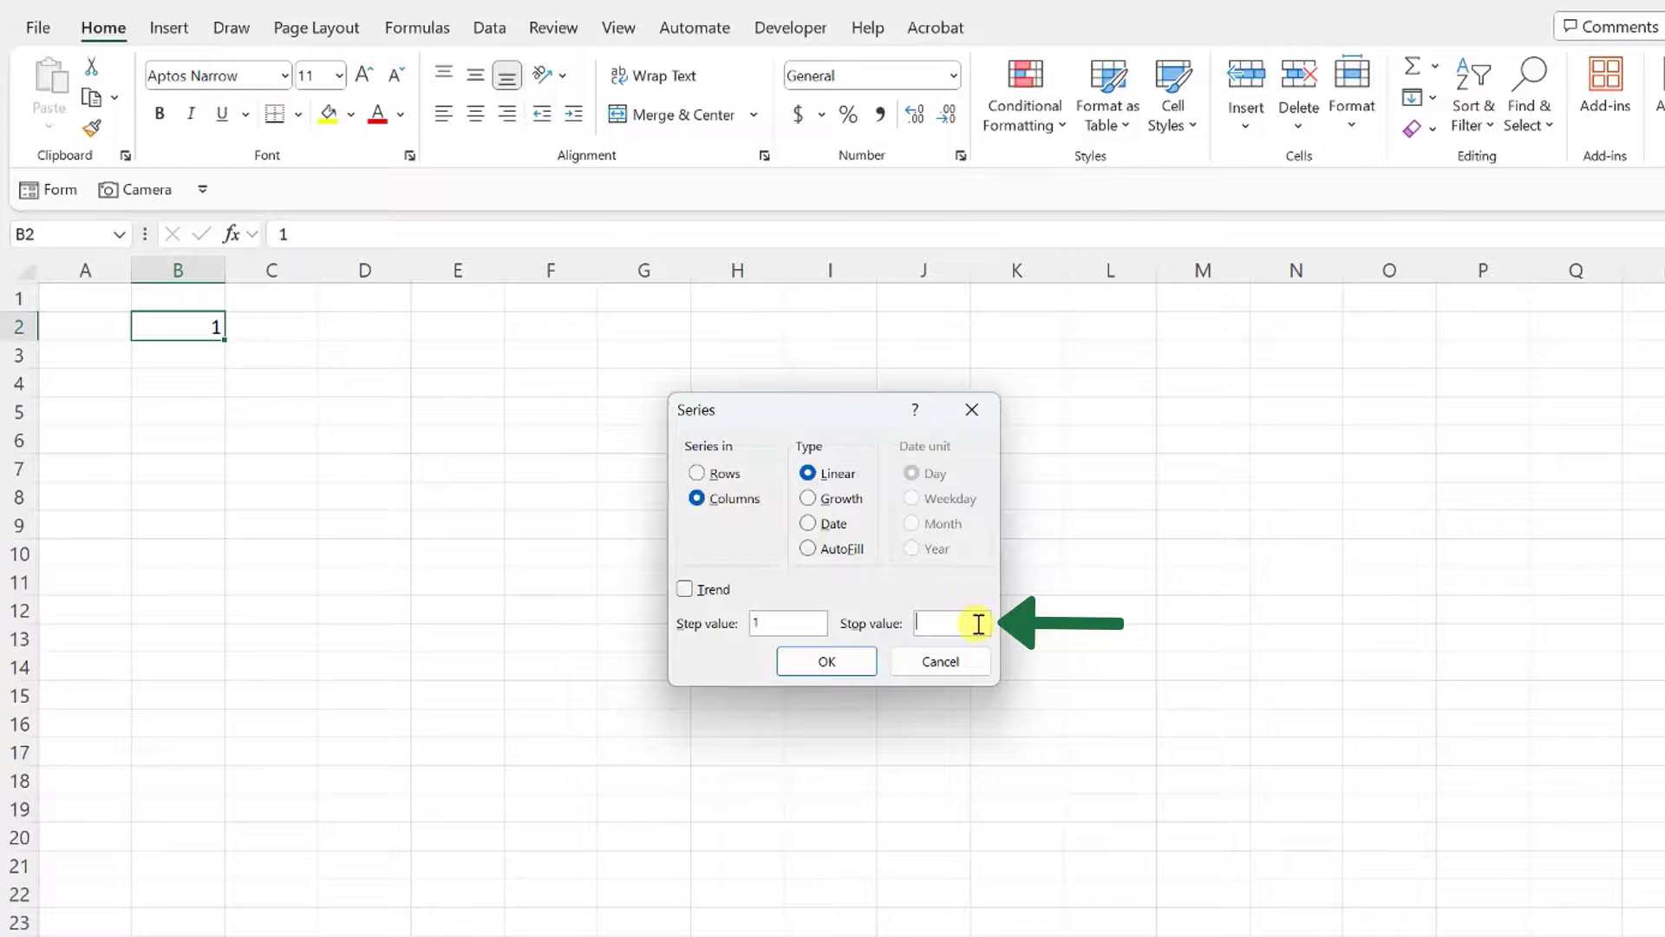
pyautogui.write('10000')
pyautogui.click(862, 662)
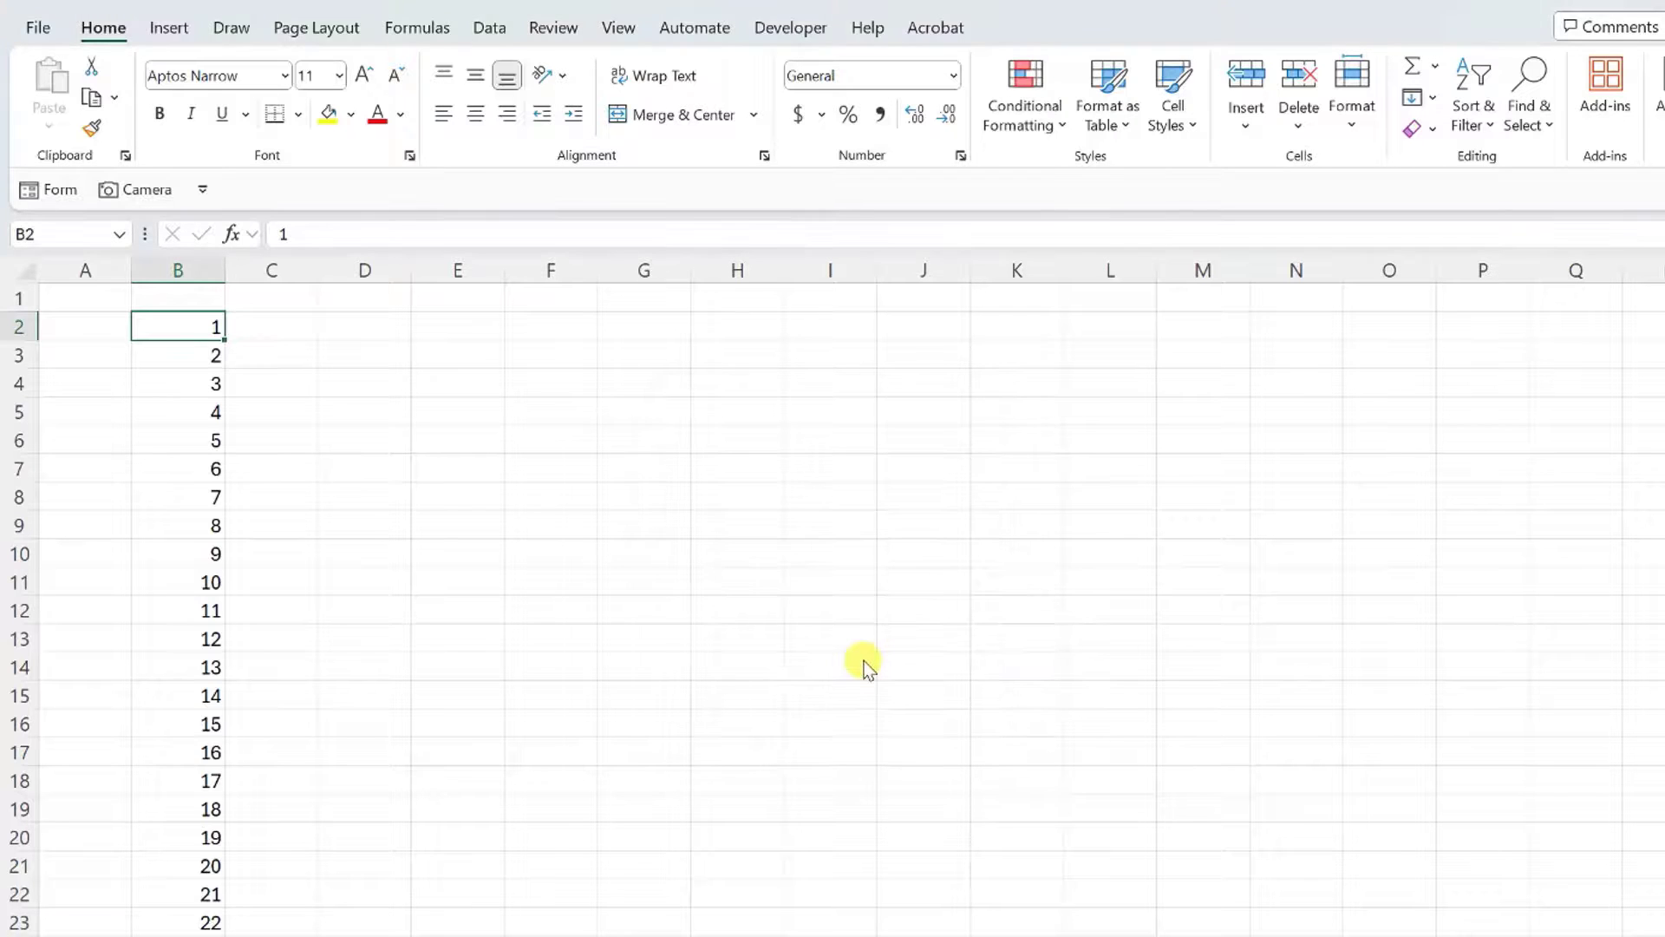
pyautogui.hotkey('ctrl', 'Down')
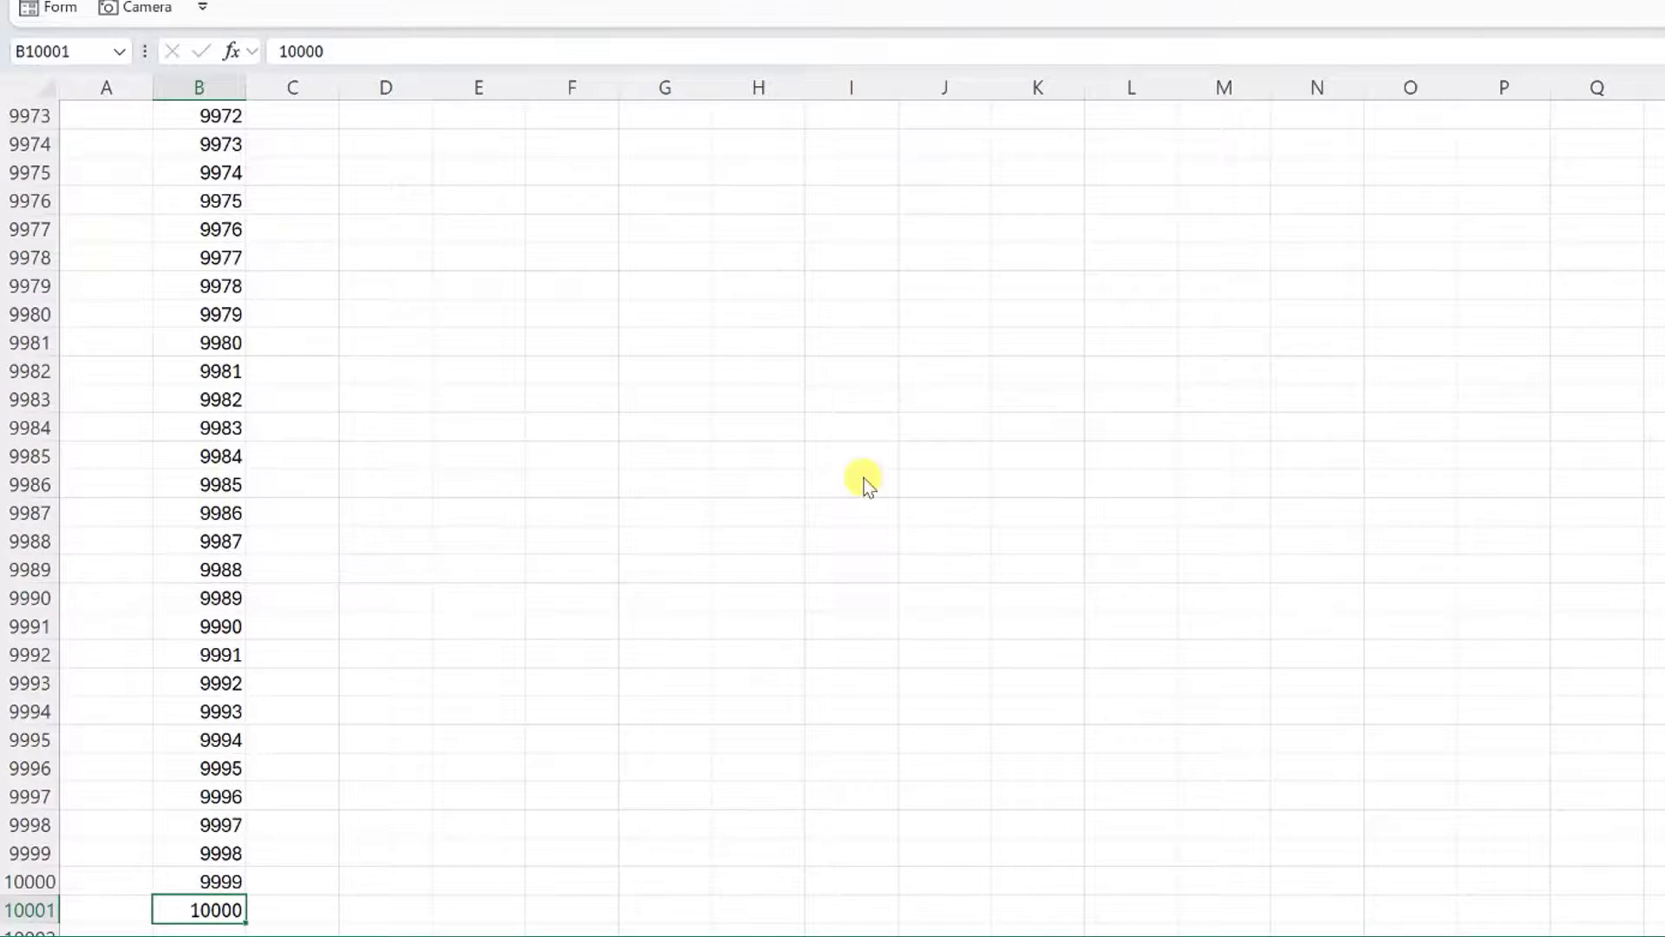
pyautogui.hotkey('ctrl', 'Up')
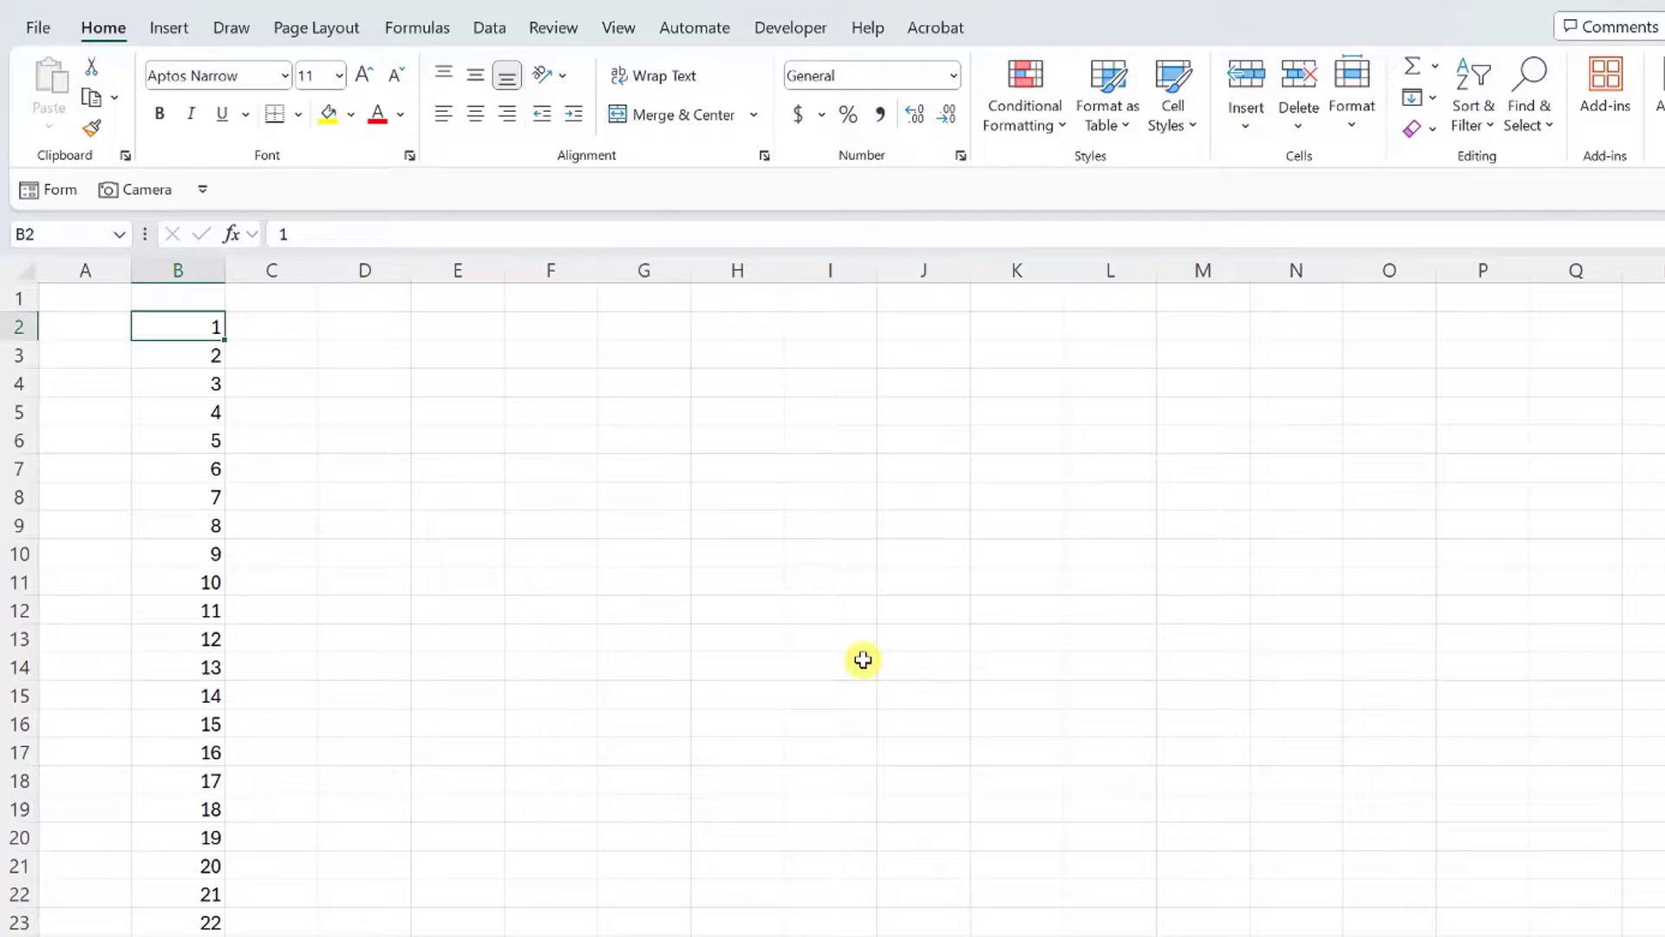
# Step: Fill a Columns series in column B with step value 2 and stop value 10000
pyautogui.click(1415, 100)
pyautogui.click(1445, 309)
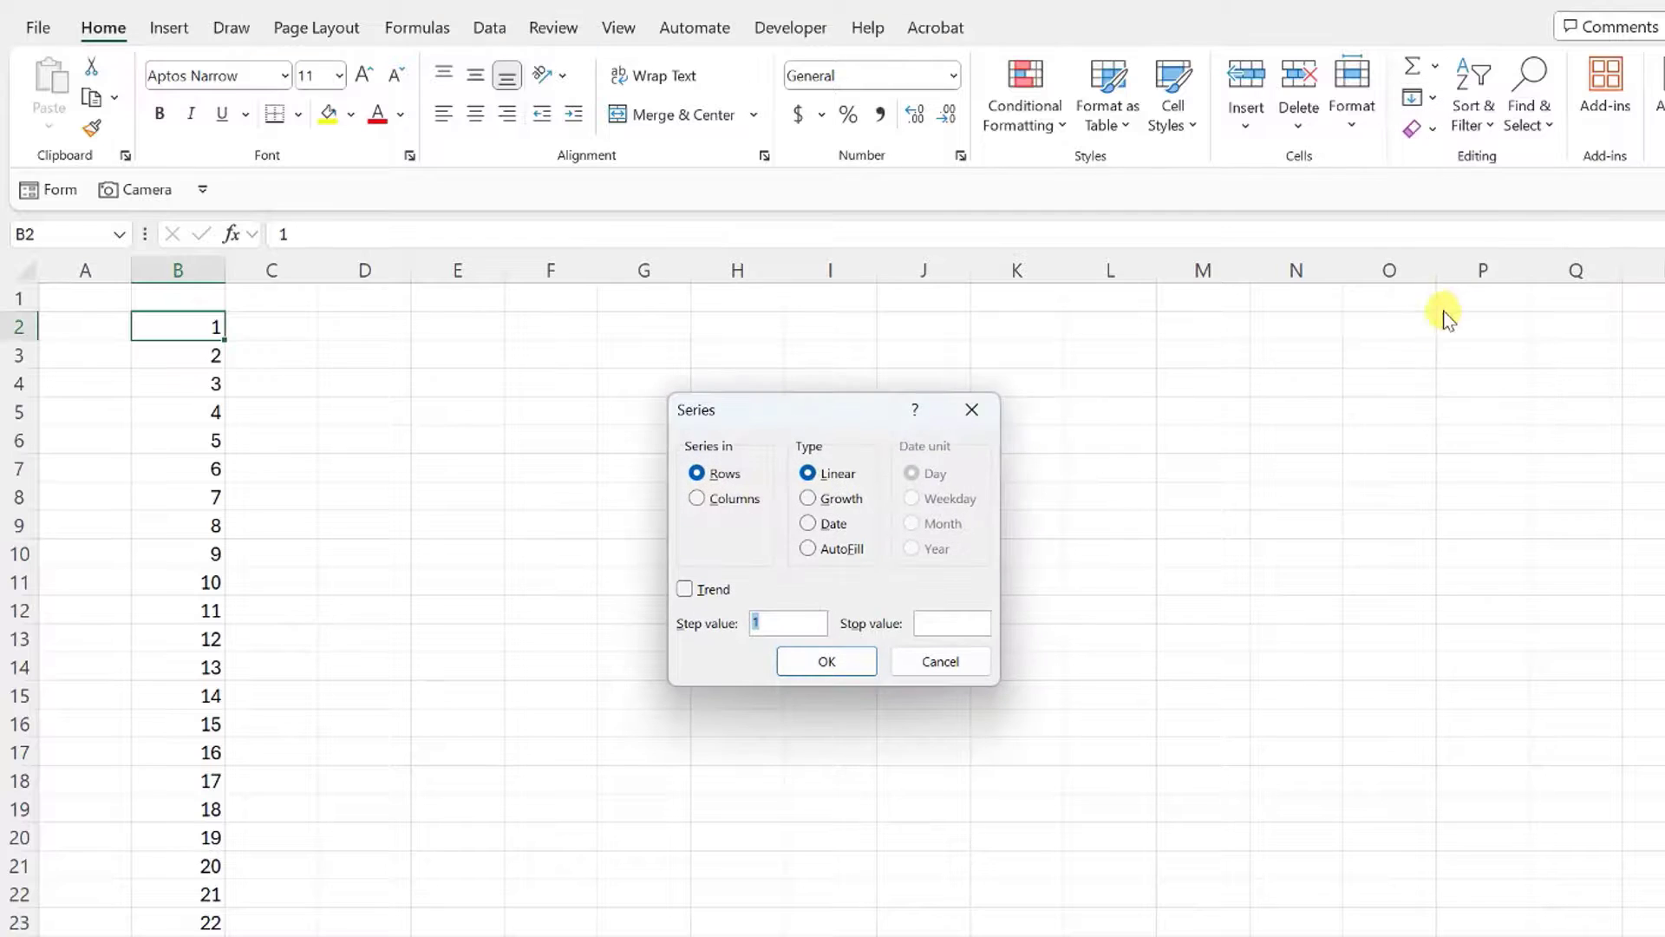
pyautogui.click(699, 499)
pyautogui.click(967, 616)
pyautogui.write('10000')
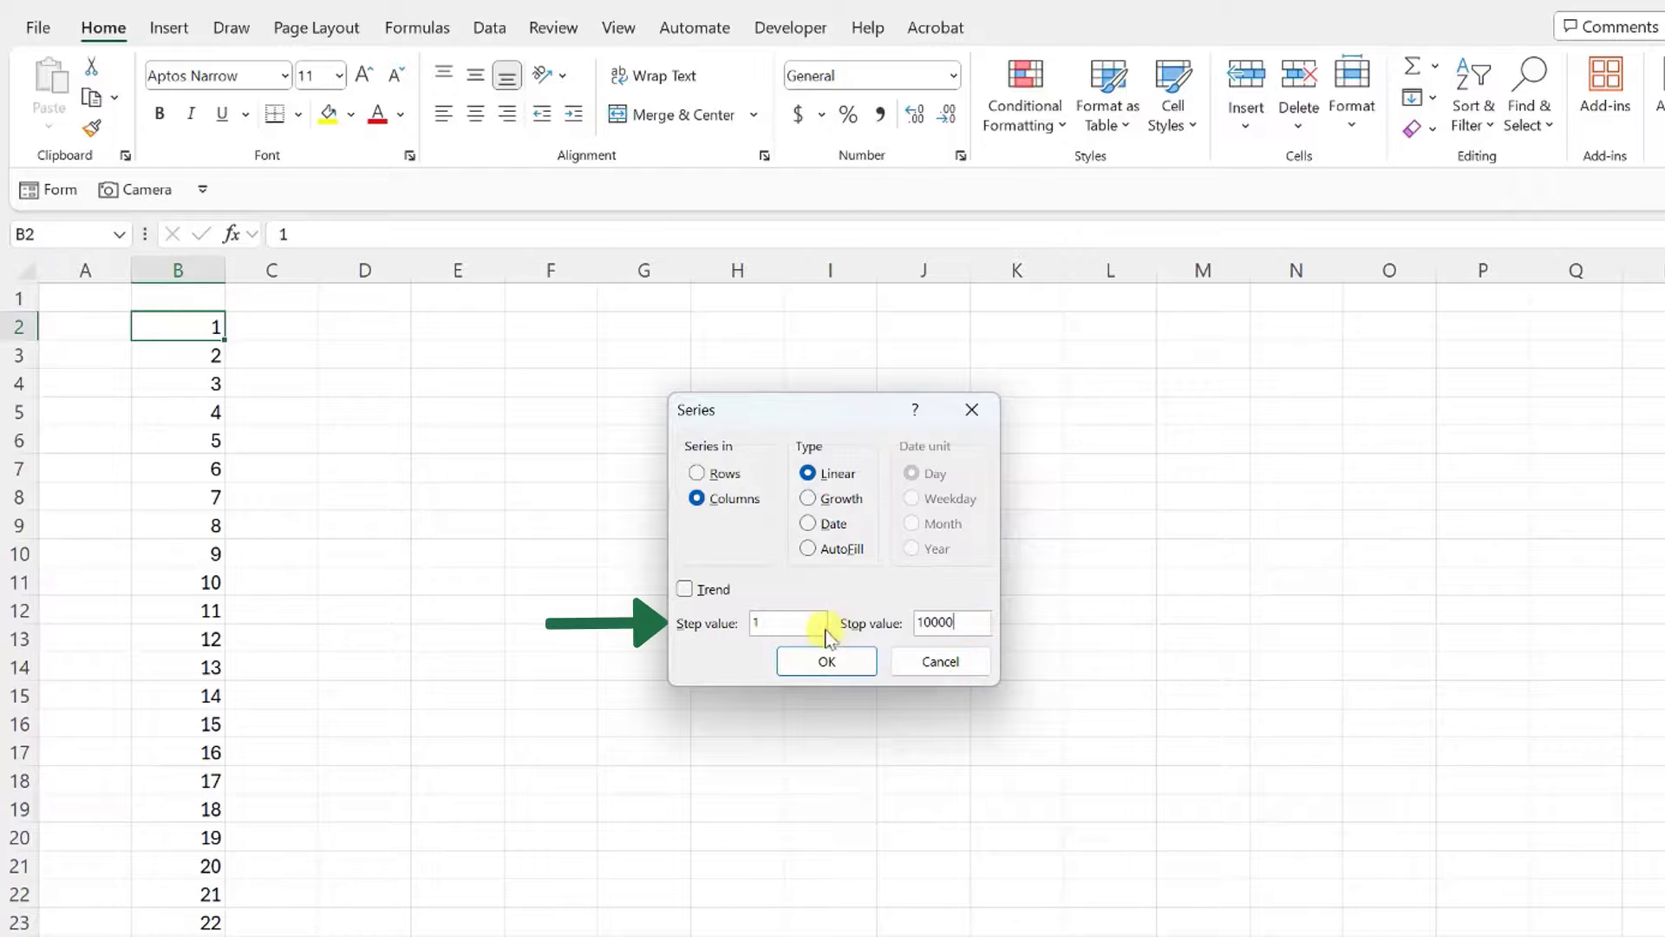
pyautogui.click(799, 615)
pyautogui.press('BackSpace')
pyautogui.write('2')
pyautogui.click(803, 659)
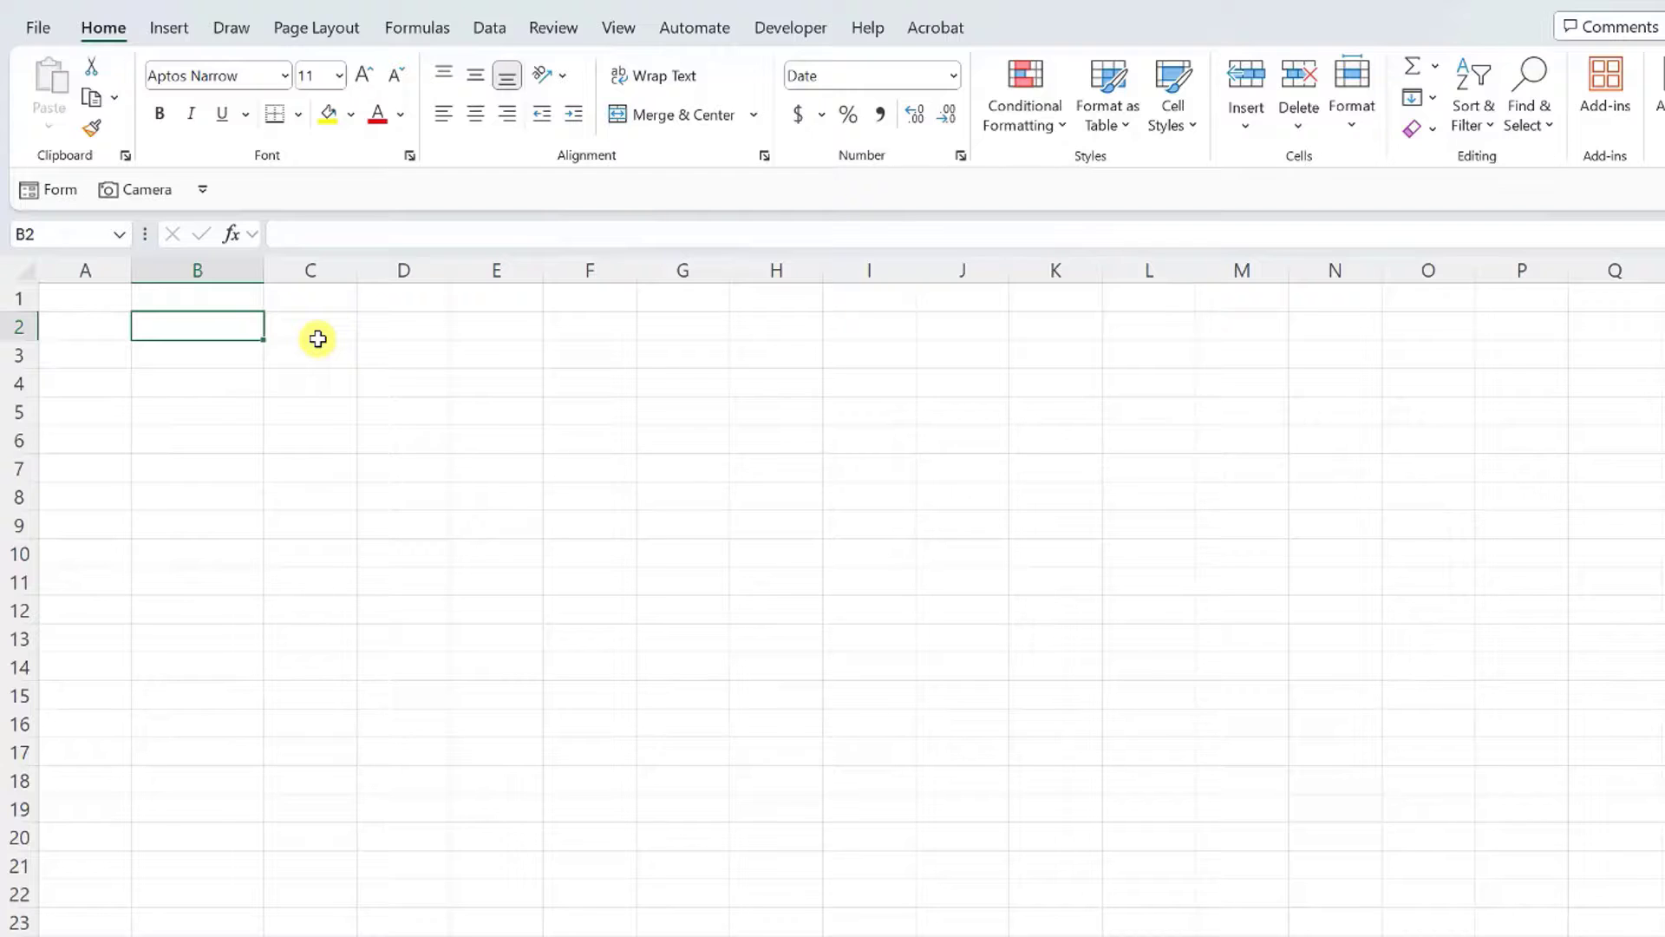
# Step: Enter the start date 3/4/2024 in cell B2
pyautogui.write('3/4/2')
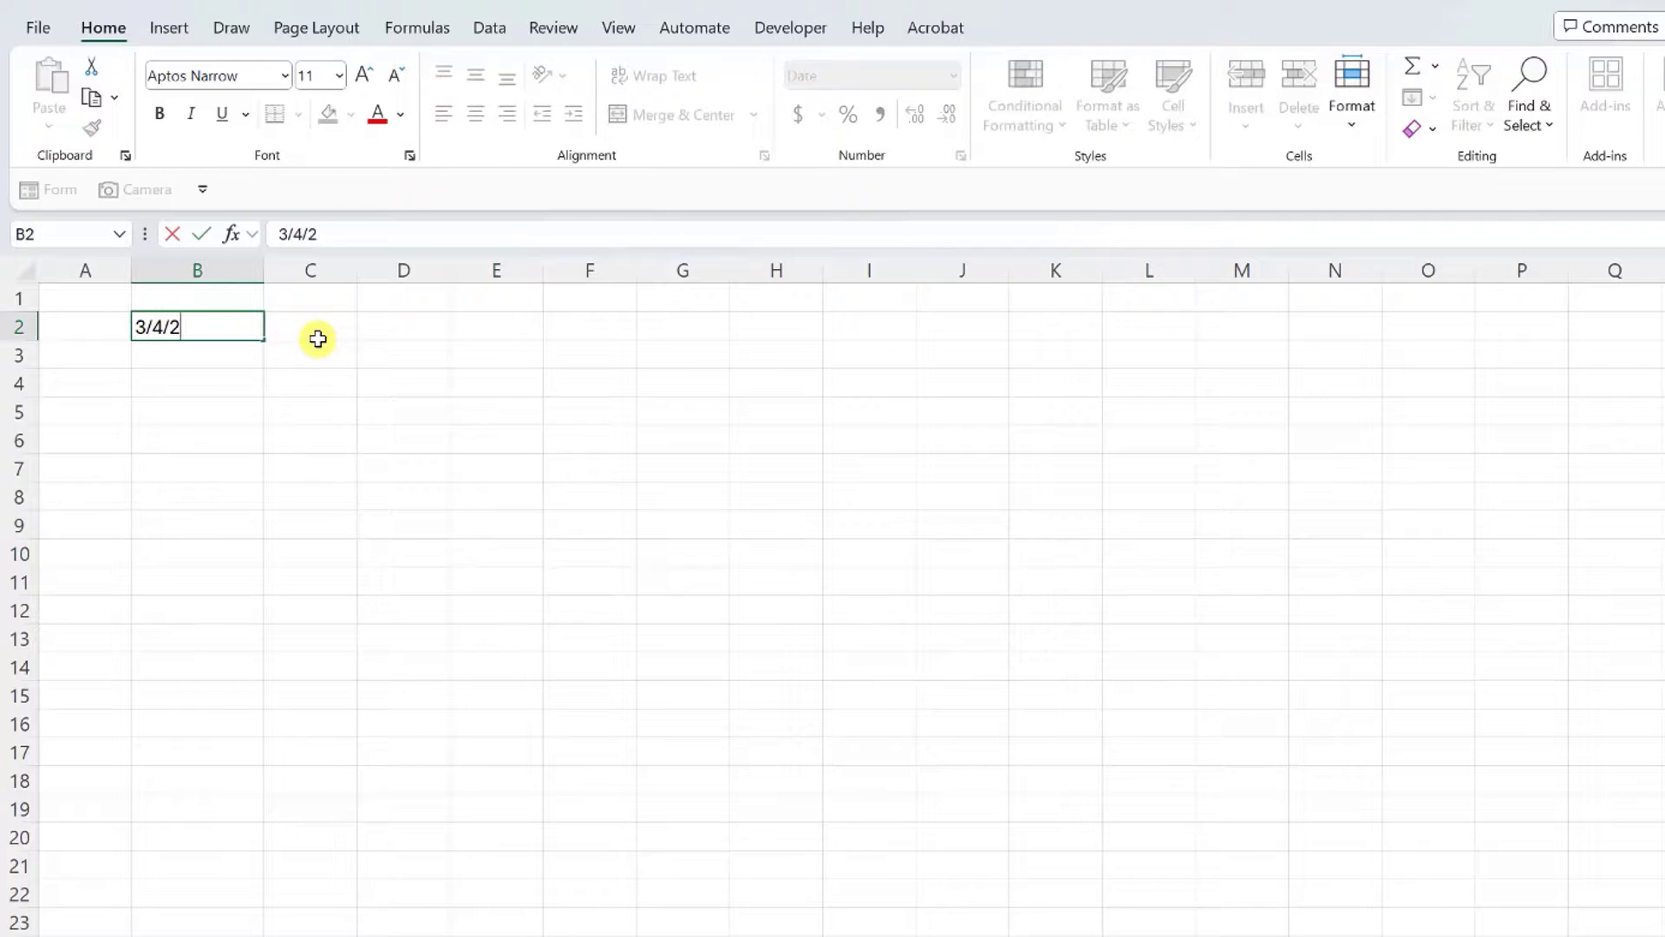
pyautogui.write('024')
pyautogui.press('Return')
pyautogui.press('Up')
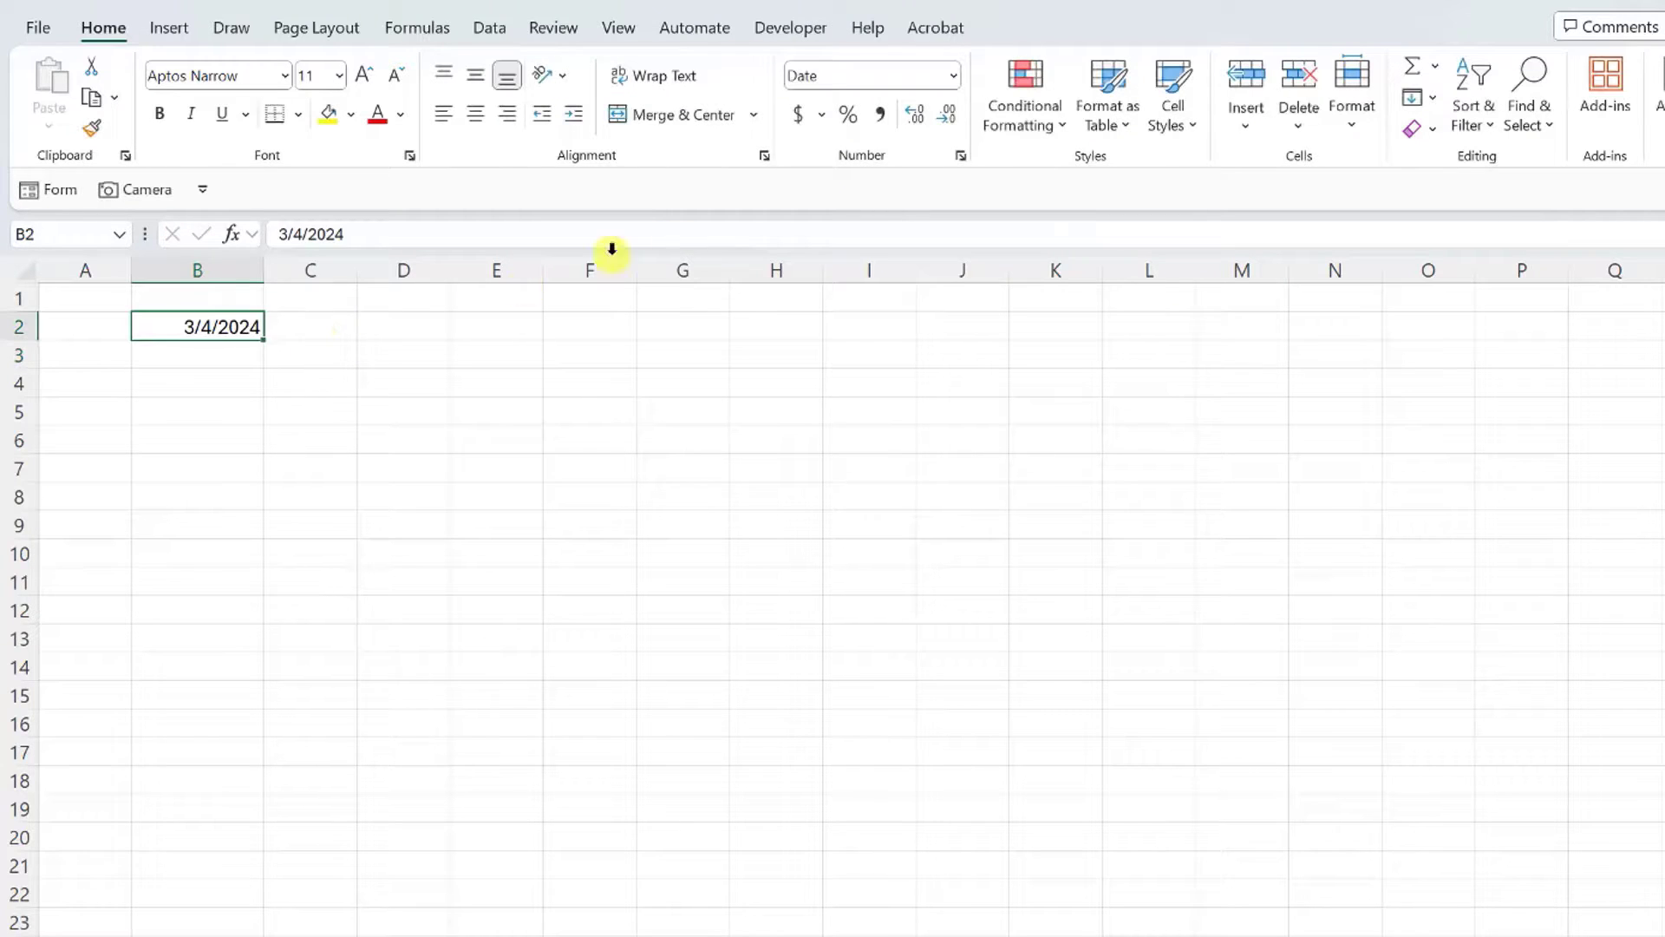
# Step: Fill a daily date series down the column with stop value 12/31/2024
pyautogui.click(1416, 103)
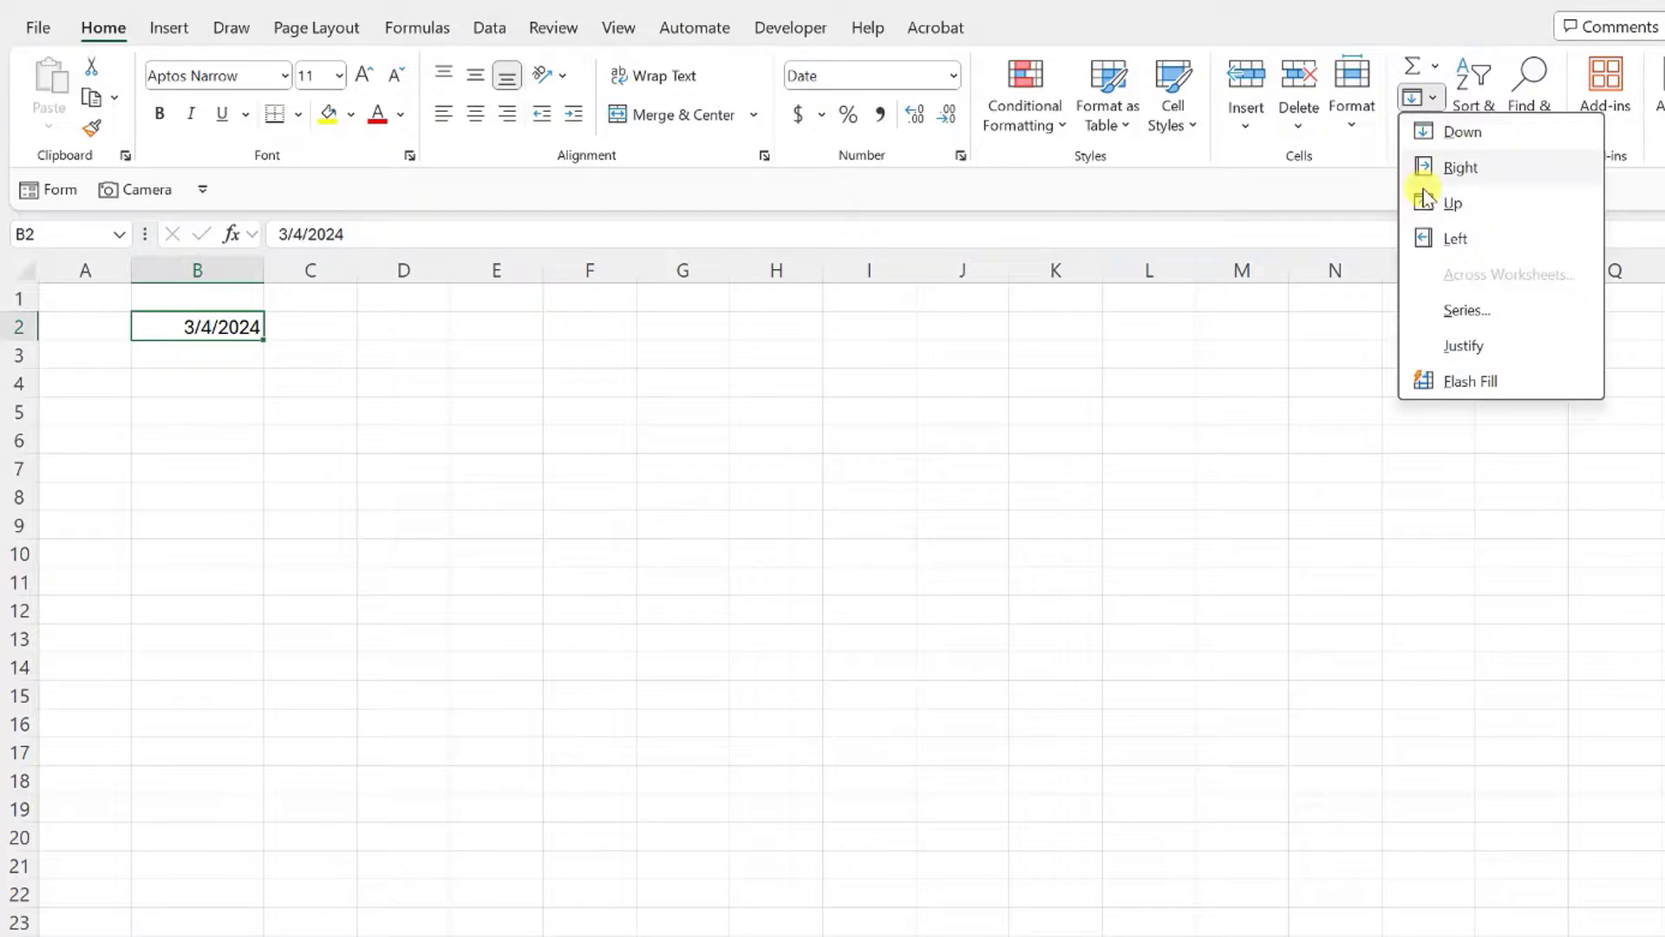
pyautogui.click(1439, 310)
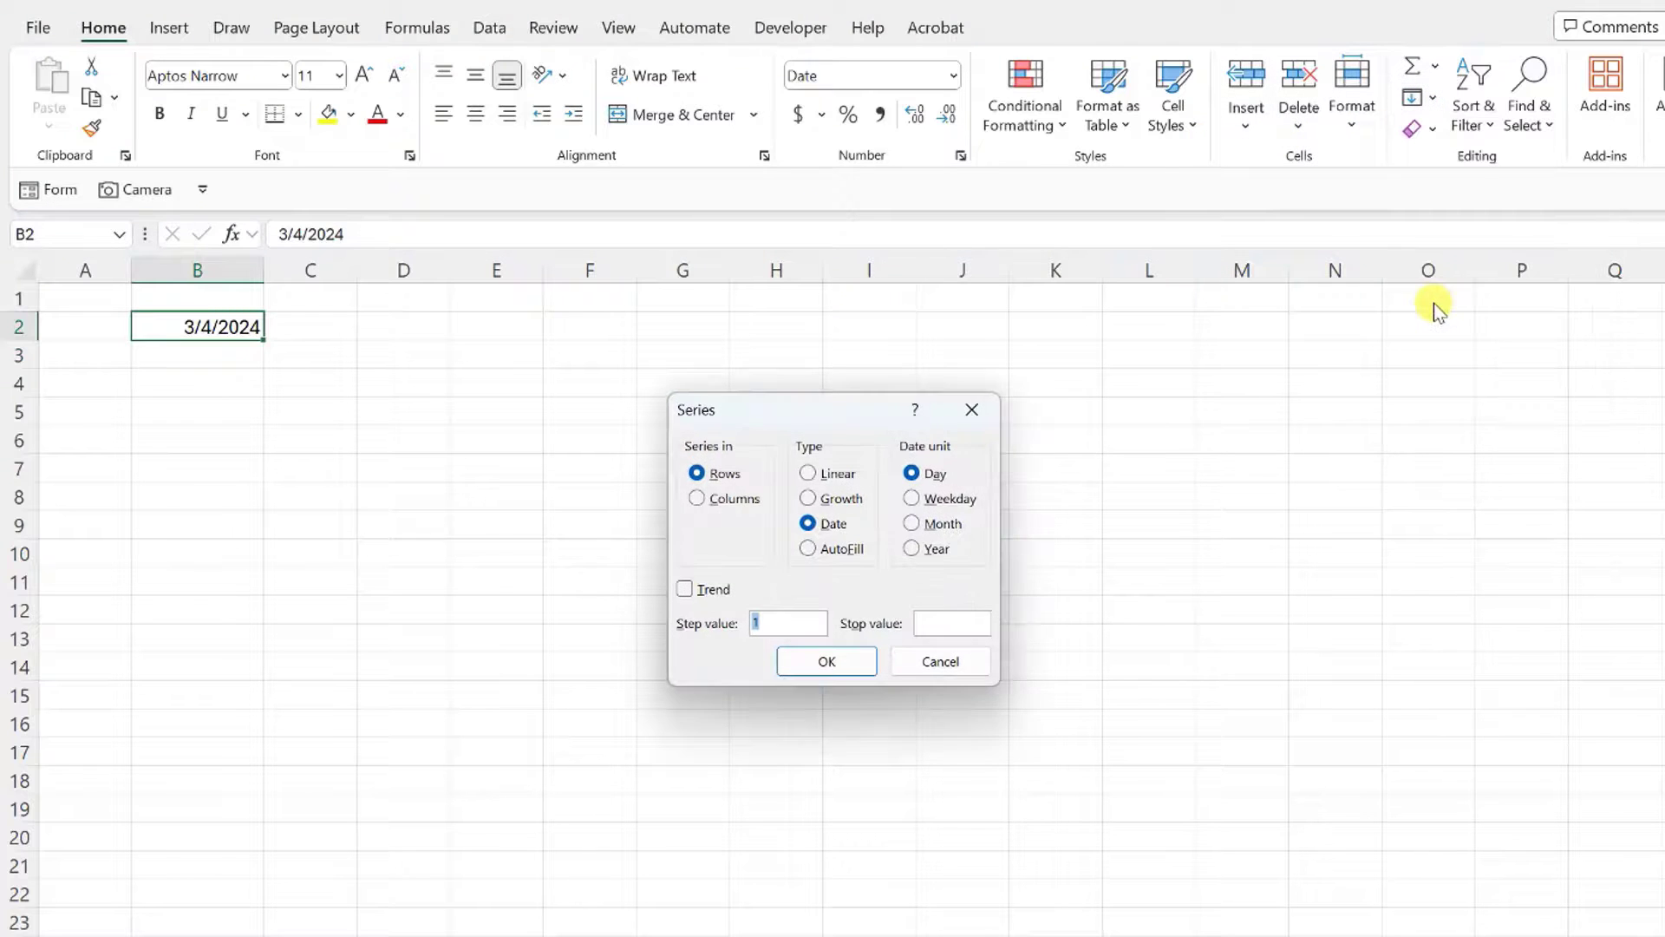
pyautogui.click(698, 499)
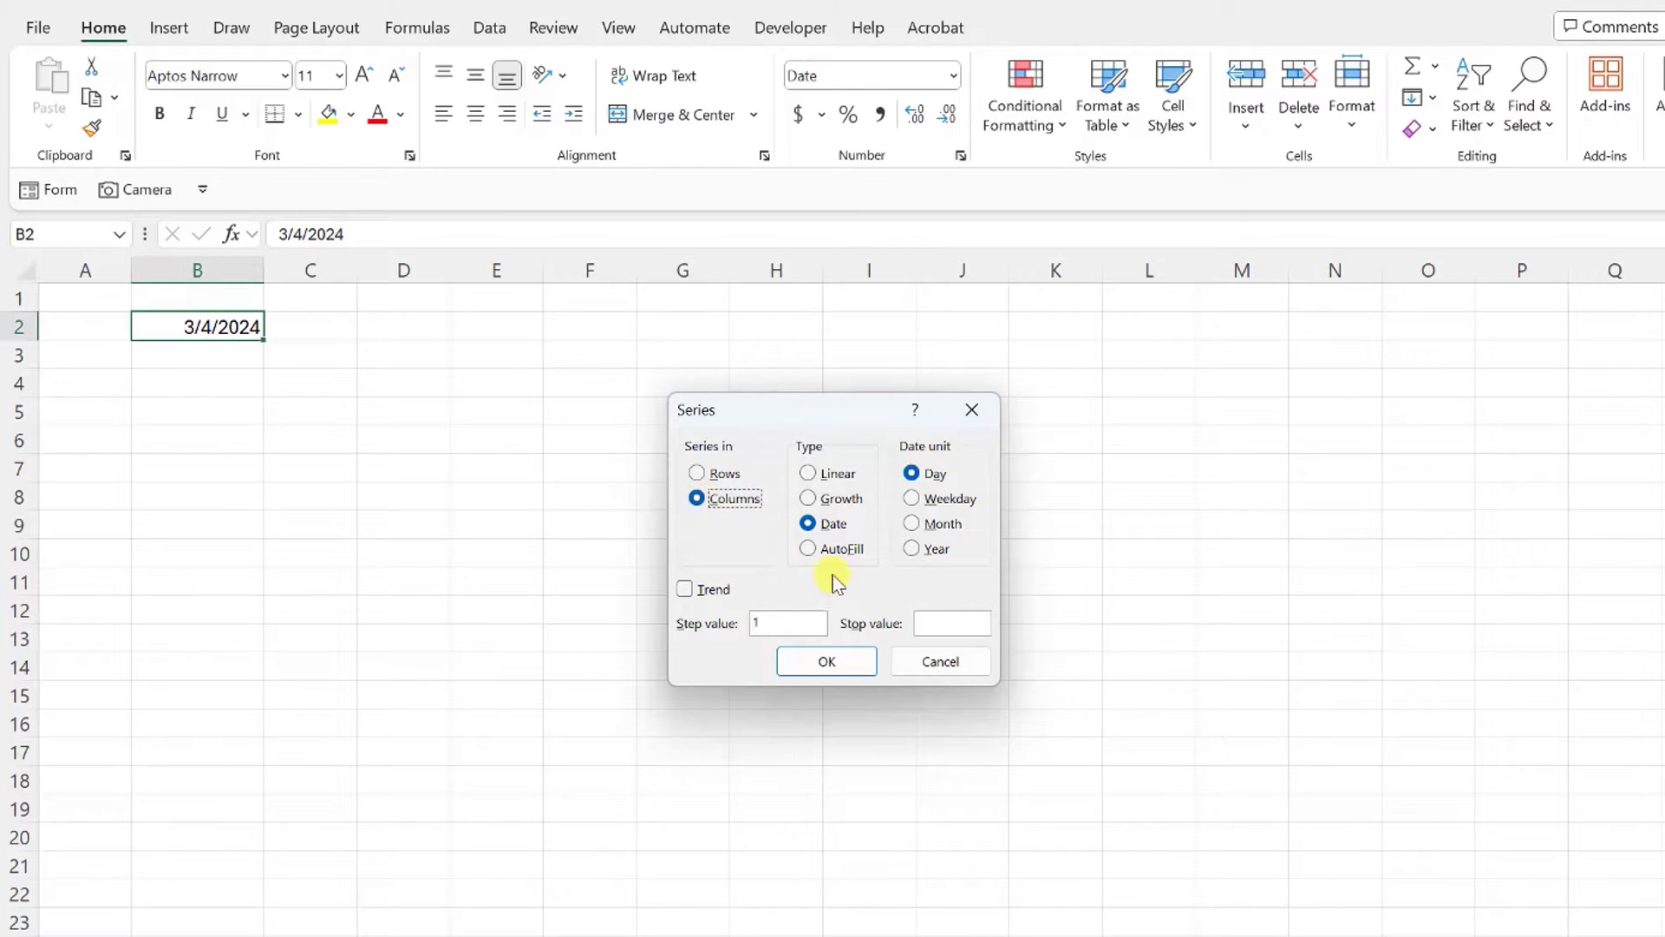
pyautogui.click(981, 620)
pyautogui.write('12/31/202')
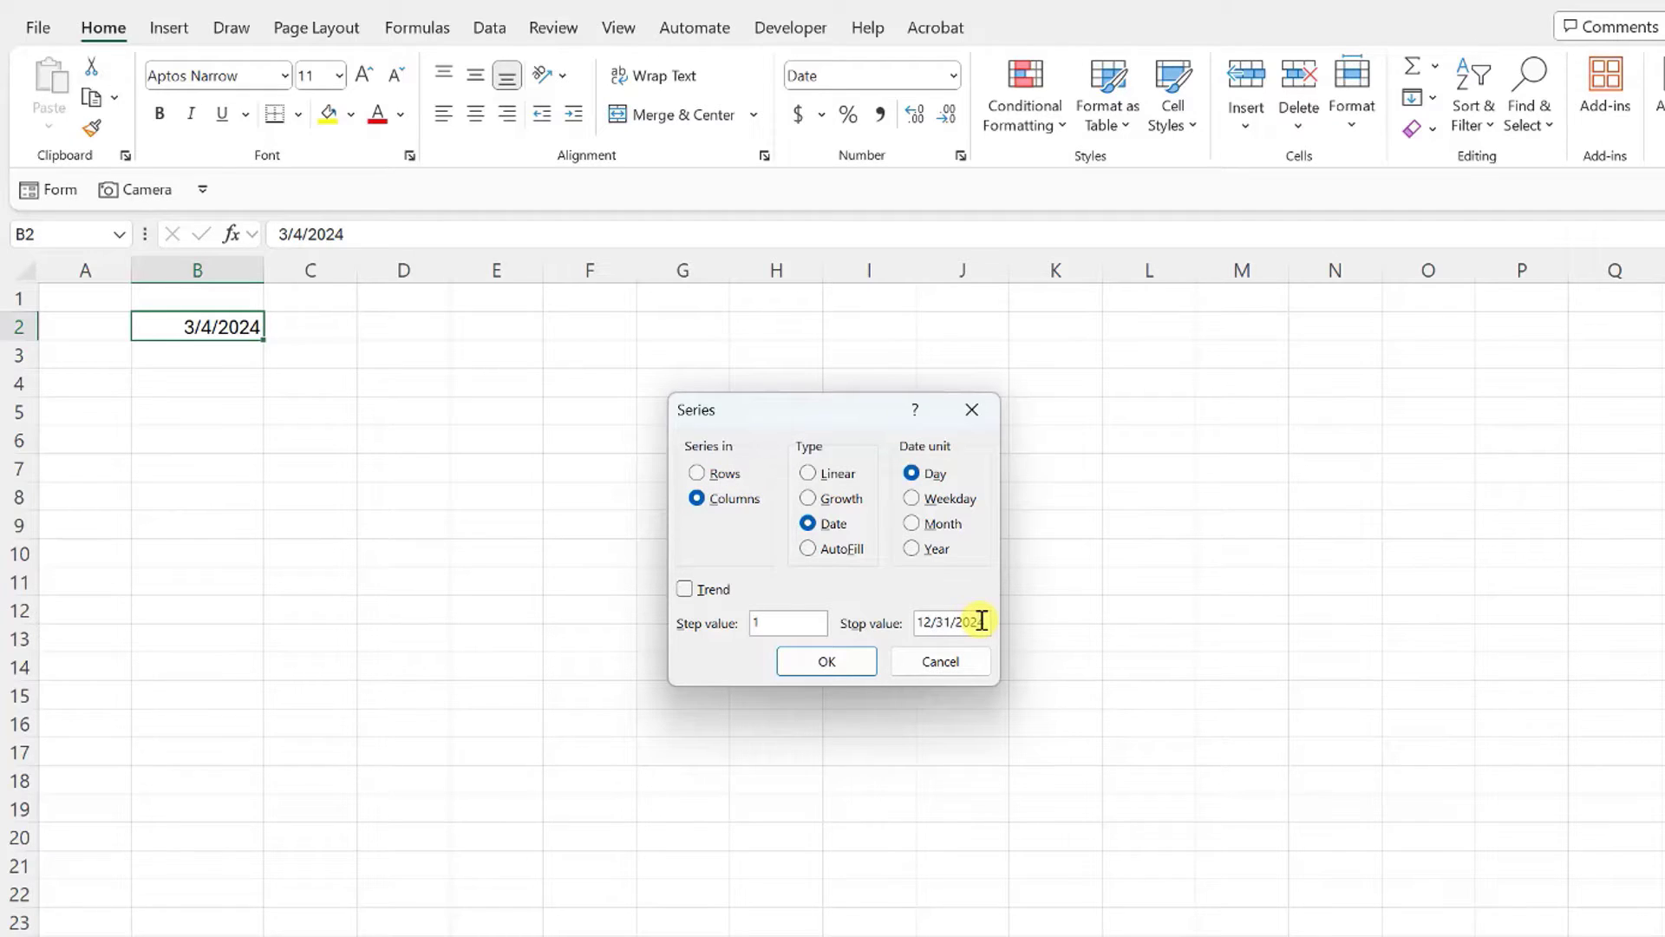
pyautogui.write('4')
pyautogui.click(846, 661)
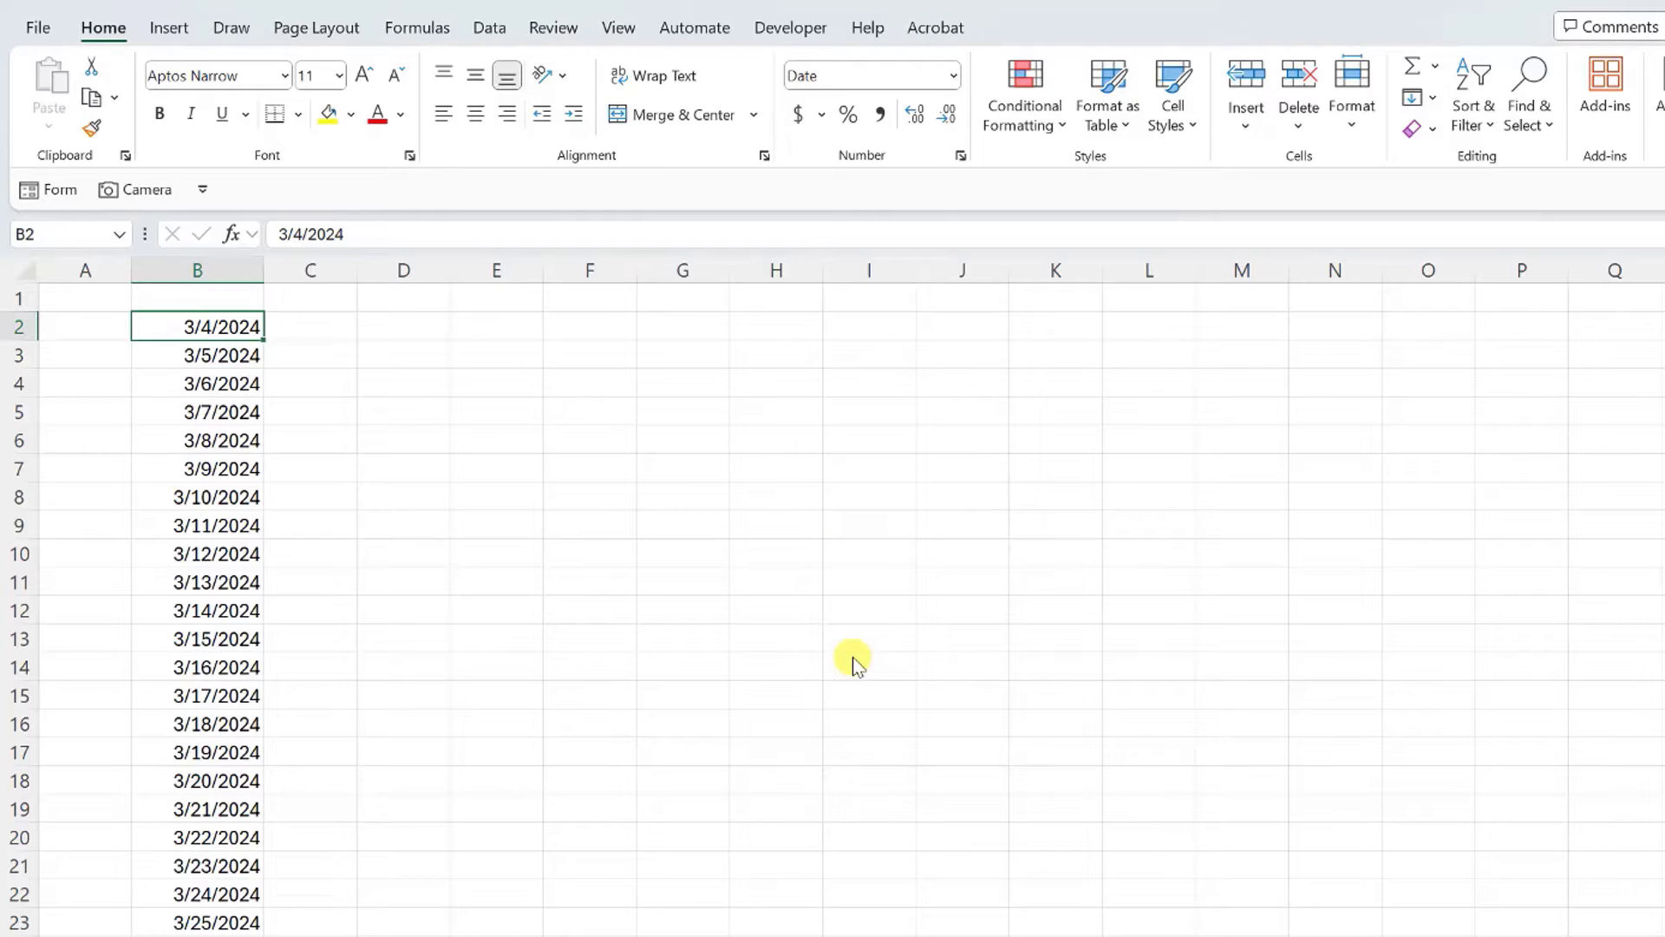